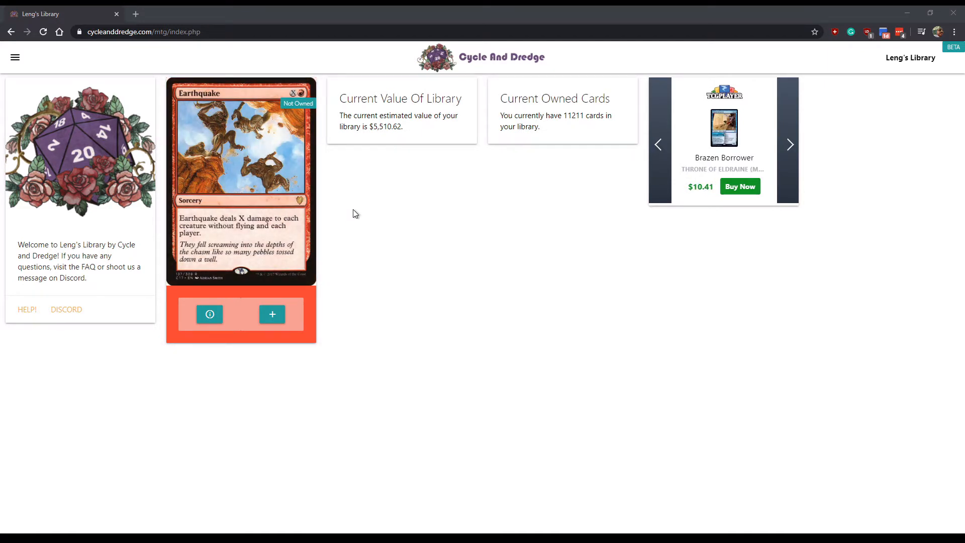
- View the Earthquake card's details, then close them
left_click(209, 314)
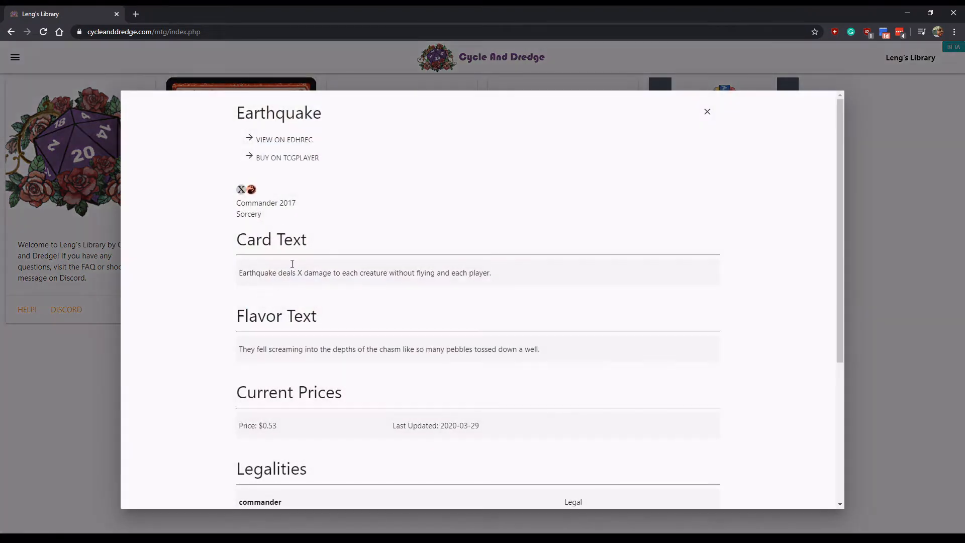
scroll(302, 269, "down", 4)
scroll(323, 280, "up", 4)
left_click(717, 111)
- Add Earthquake to the test deck
left_click(276, 322)
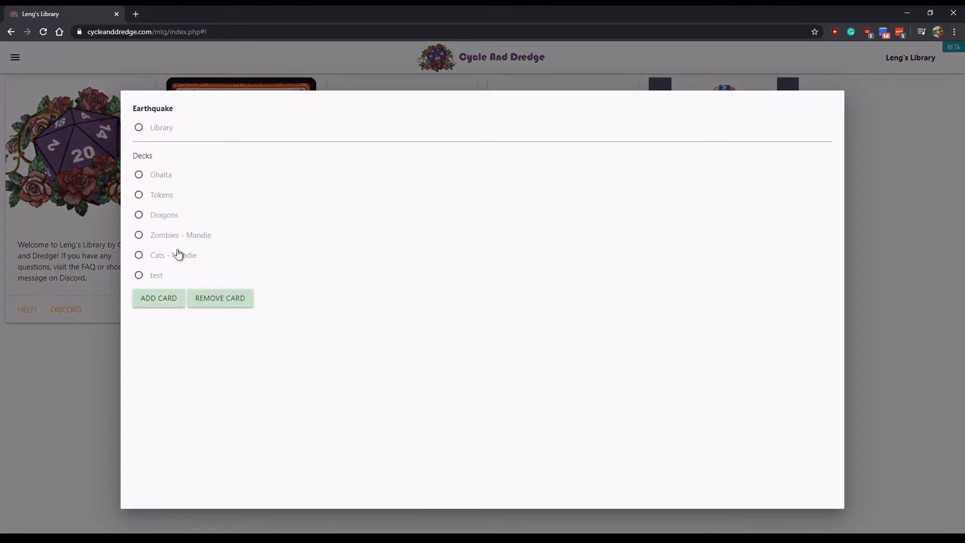
left_click(865, 277)
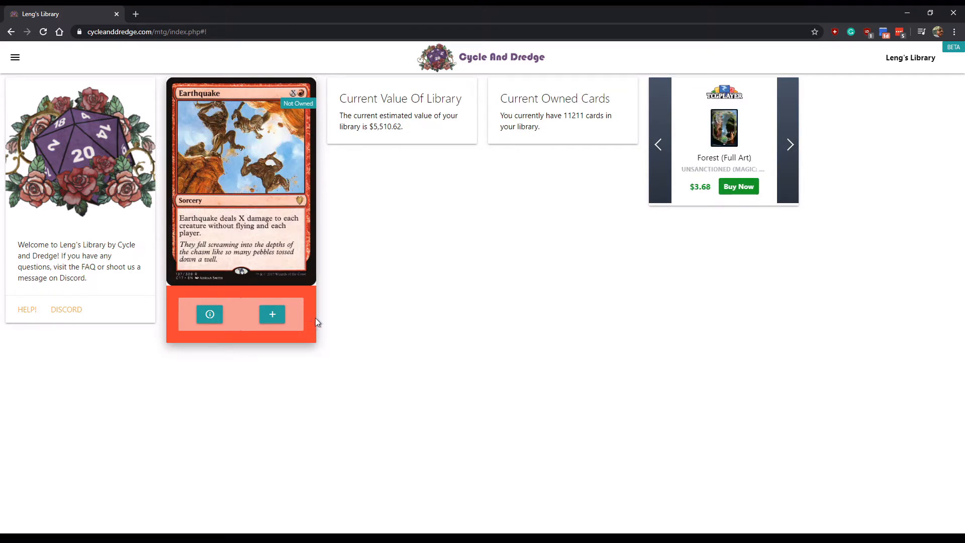
left_click(274, 317)
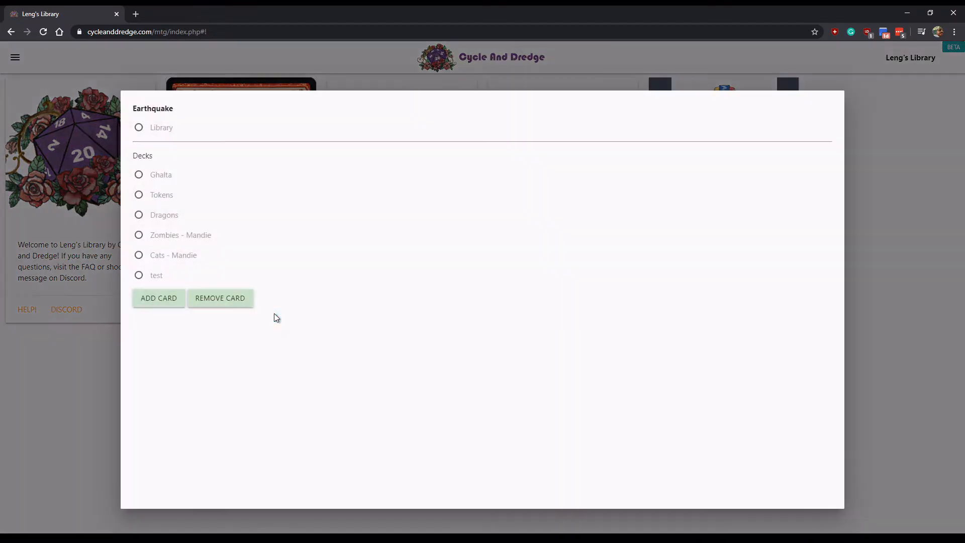
left_click(157, 277)
left_click(166, 299)
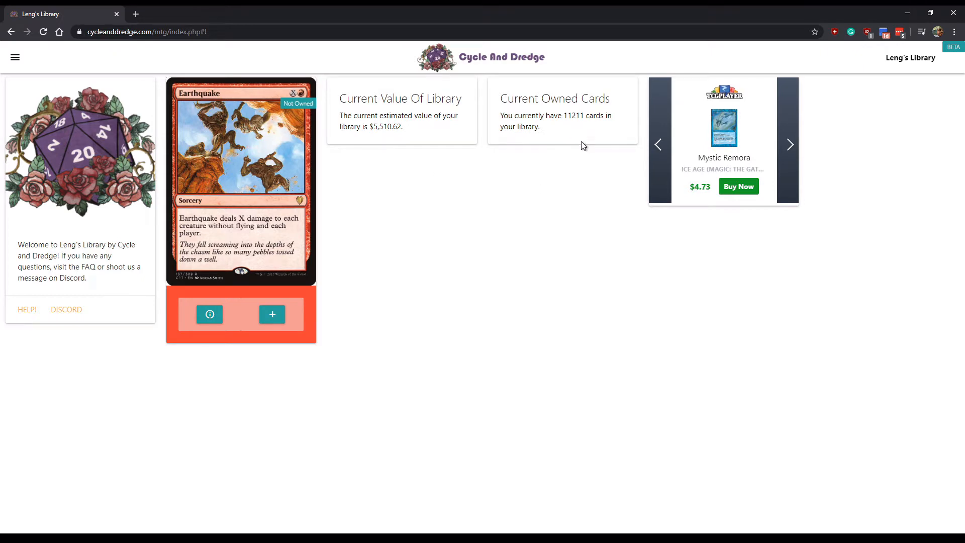
- Go to the Library & Deck Builder page from the site navigation
left_click(16, 57)
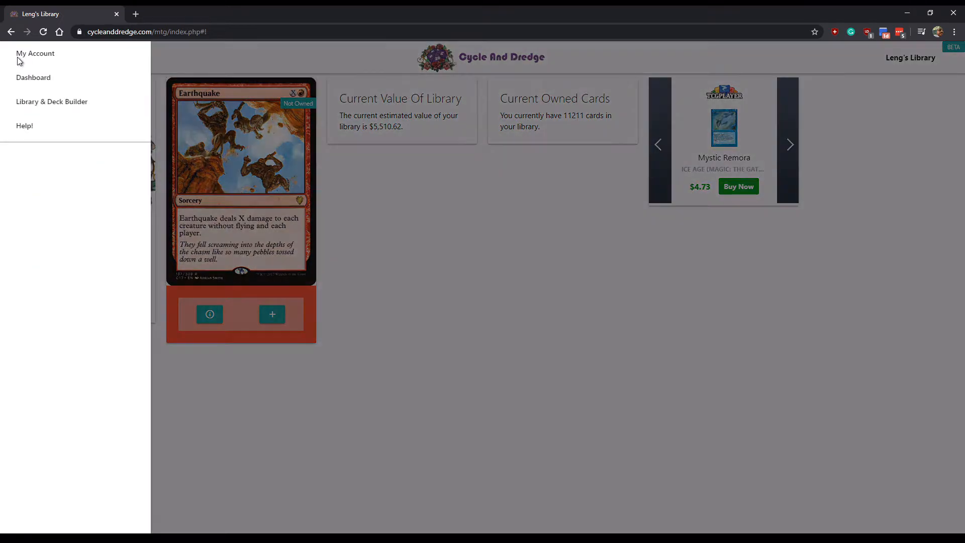
left_click(63, 107)
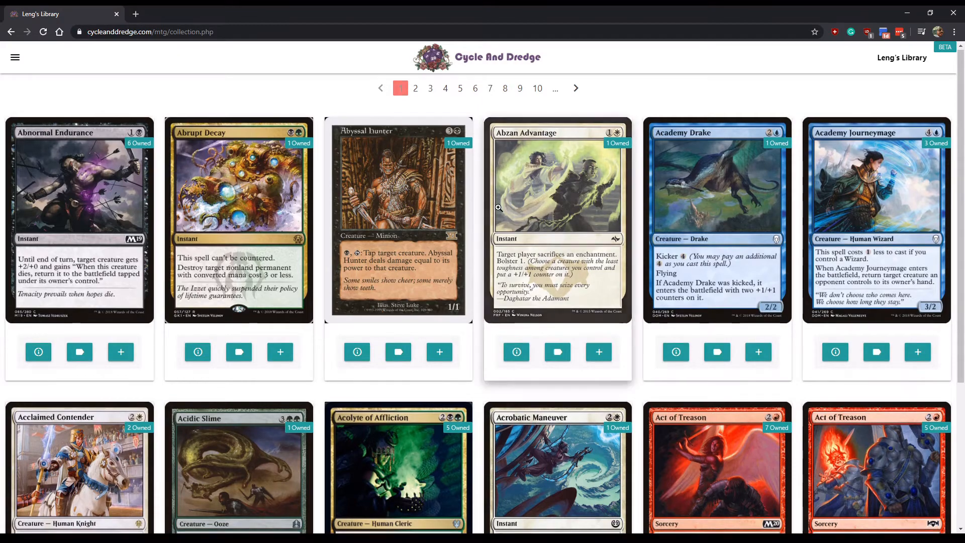
scroll(502, 227, "down", 4)
scroll(561, 87, "up", 5)
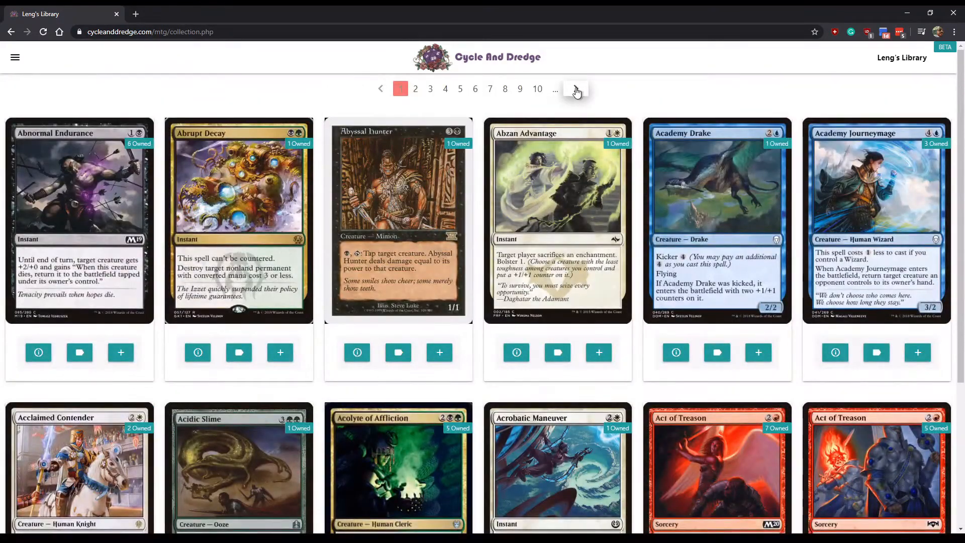
- Move to page 2 of the card list and bring up Adorned Pouncer's tag choices
left_click(576, 88)
scroll(392, 241, "down", 5)
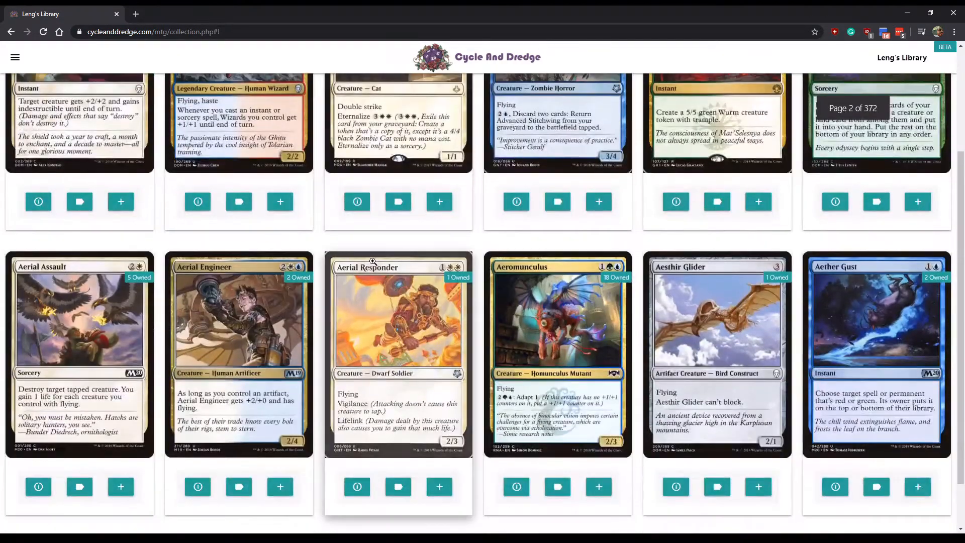
scroll(405, 309, "up", 4)
left_click(398, 303)
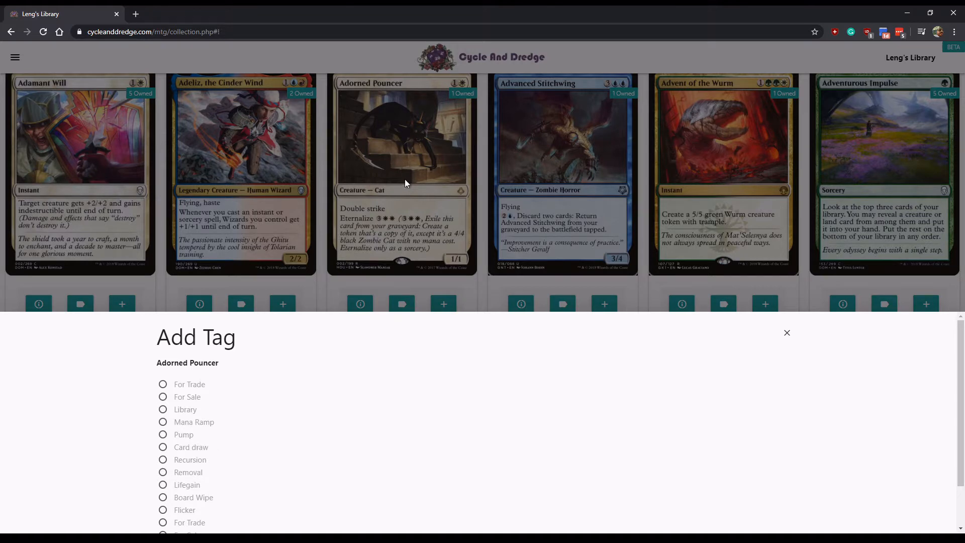
- Close the tag choices, then view and dismiss Adorned Pouncer's deck choices unchanged
left_click(485, 225)
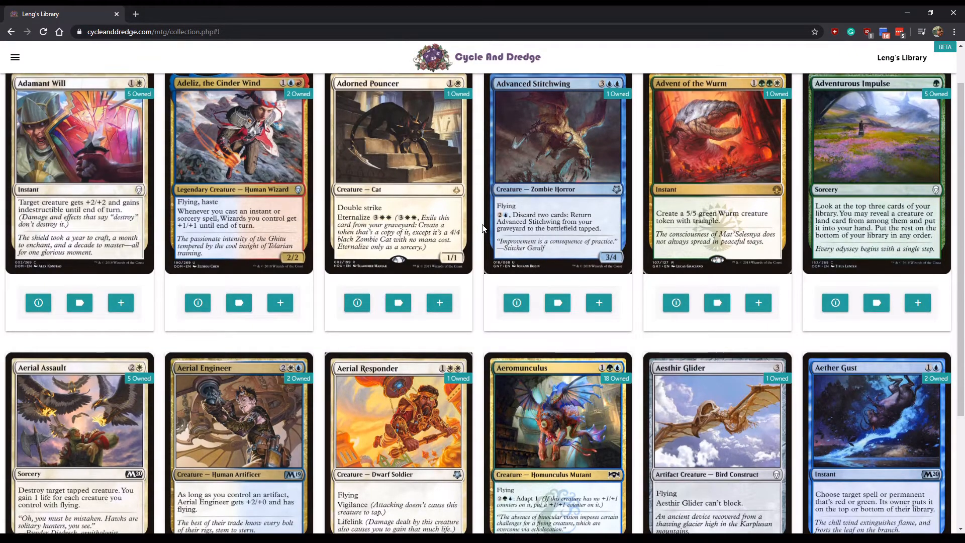
scroll(485, 227, "up", 1)
left_click(439, 353)
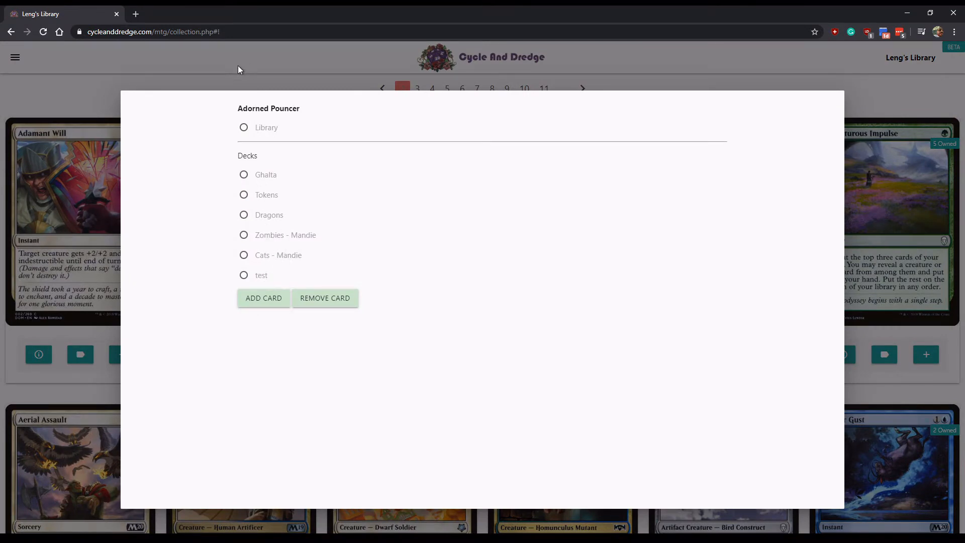
left_click(100, 79)
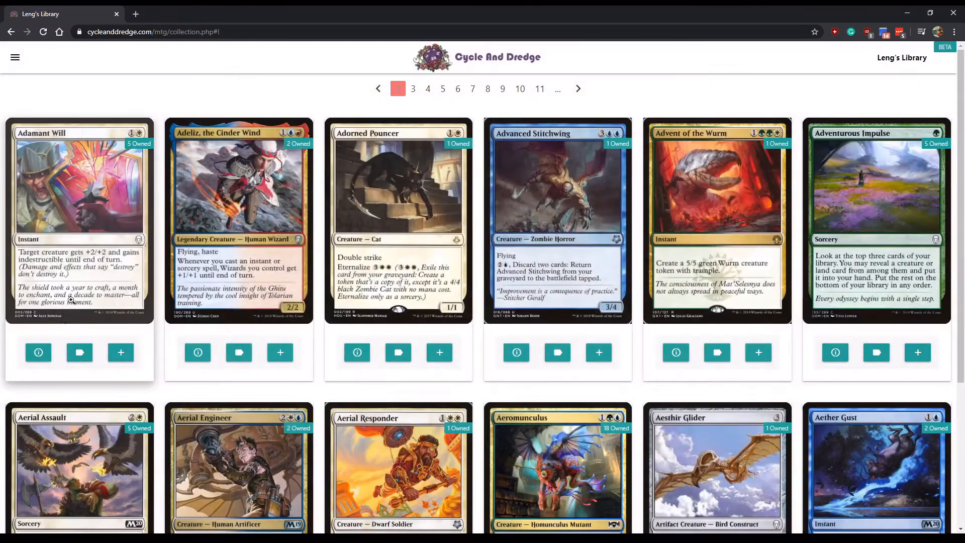
- Look over the Adeliz, the Cinder Wind card details, then close them
left_click(198, 353)
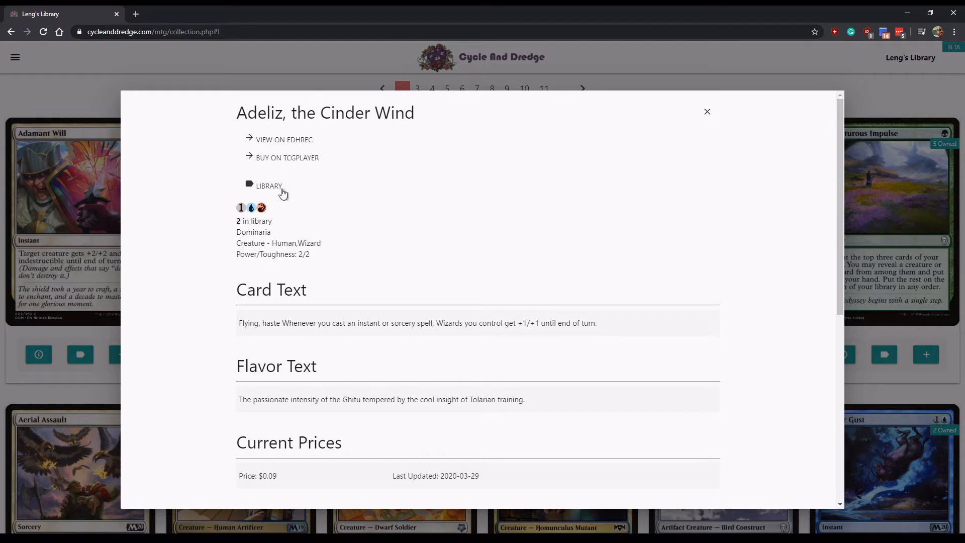
scroll(336, 427, "down", 2)
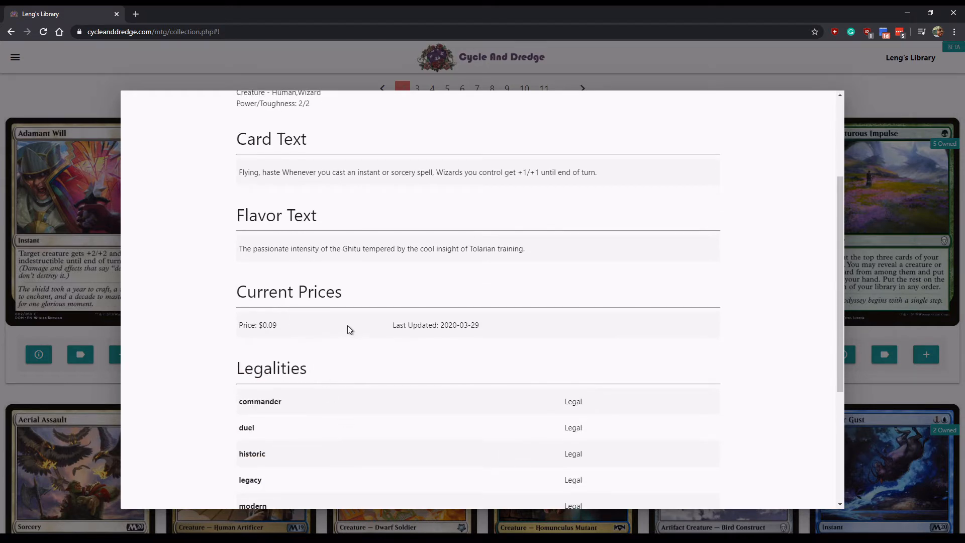
scroll(350, 341, "down", 4)
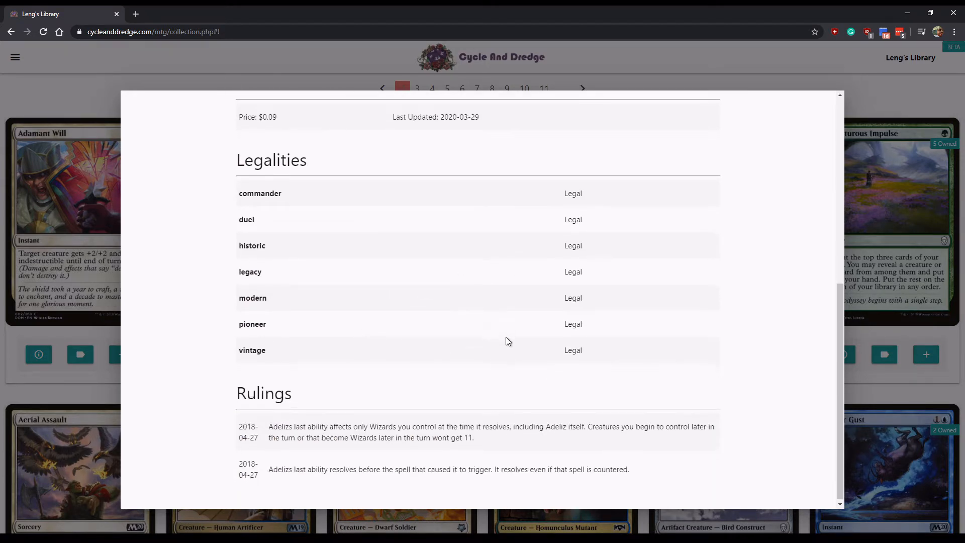
scroll(442, 265, "up", 7)
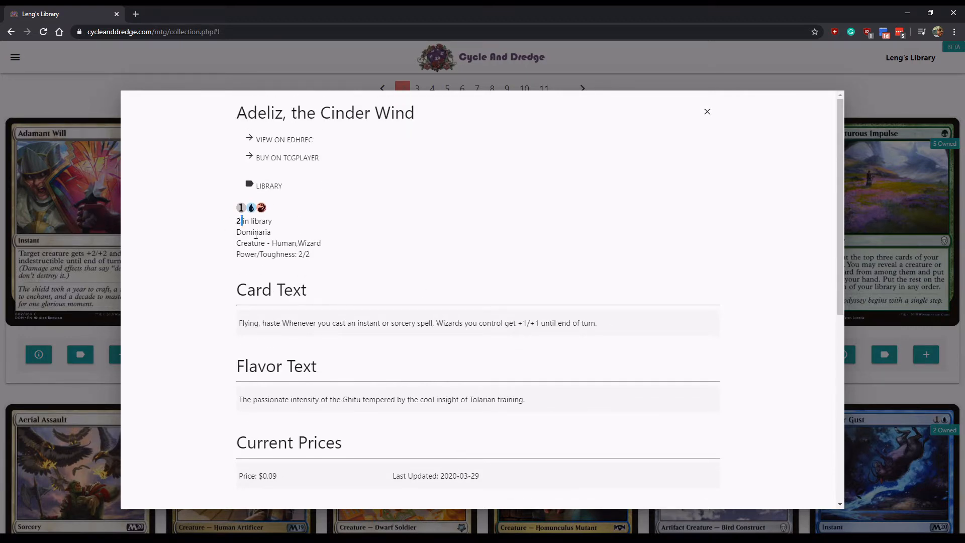
left_click_drag(236, 222, 324, 258)
left_click(323, 259)
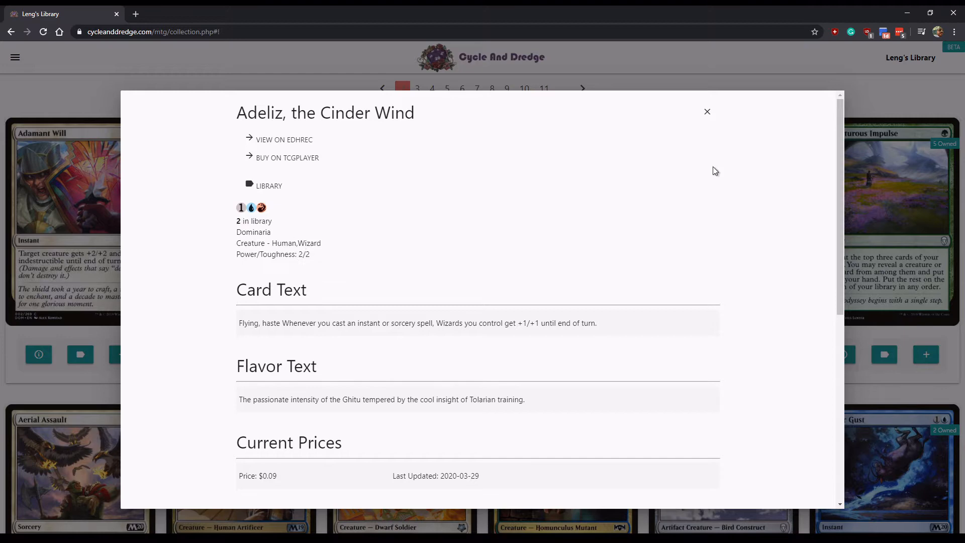
left_click(705, 112)
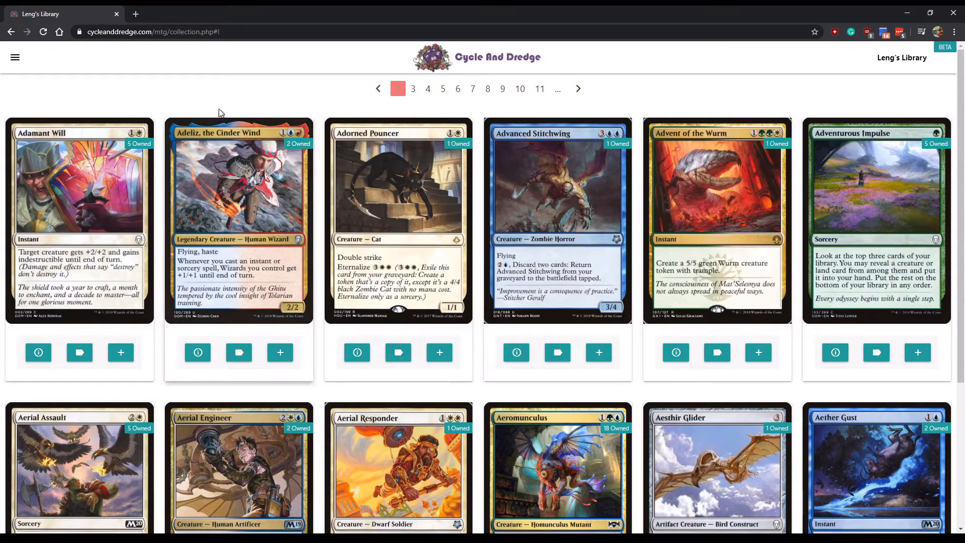
- Open the Add Card To Library form from the library tools menu
left_click(15, 57)
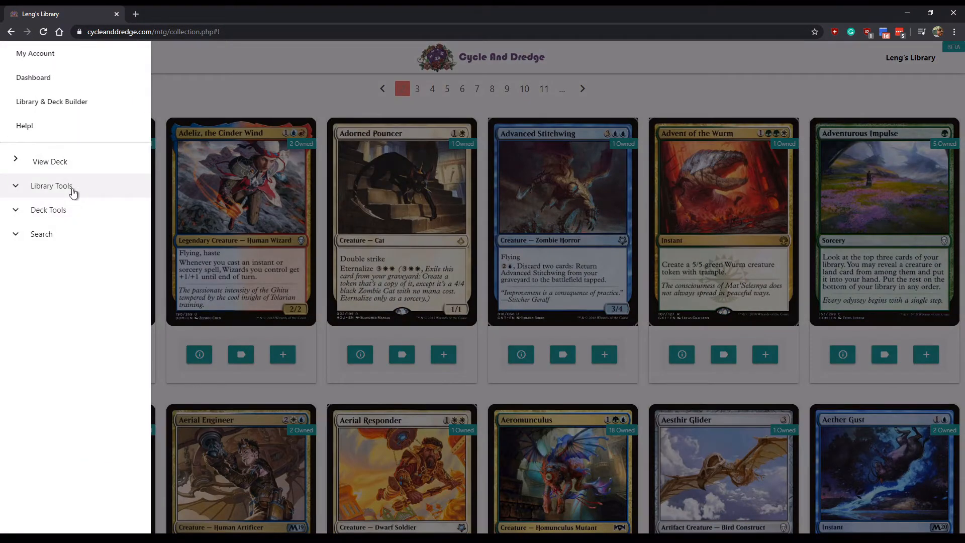
left_click(156, 71)
left_click(15, 61)
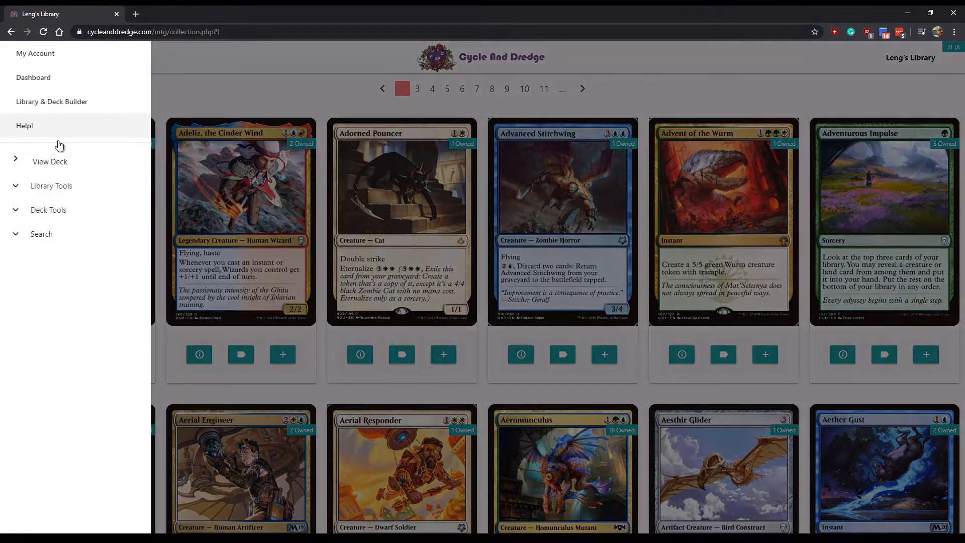
left_click(56, 187)
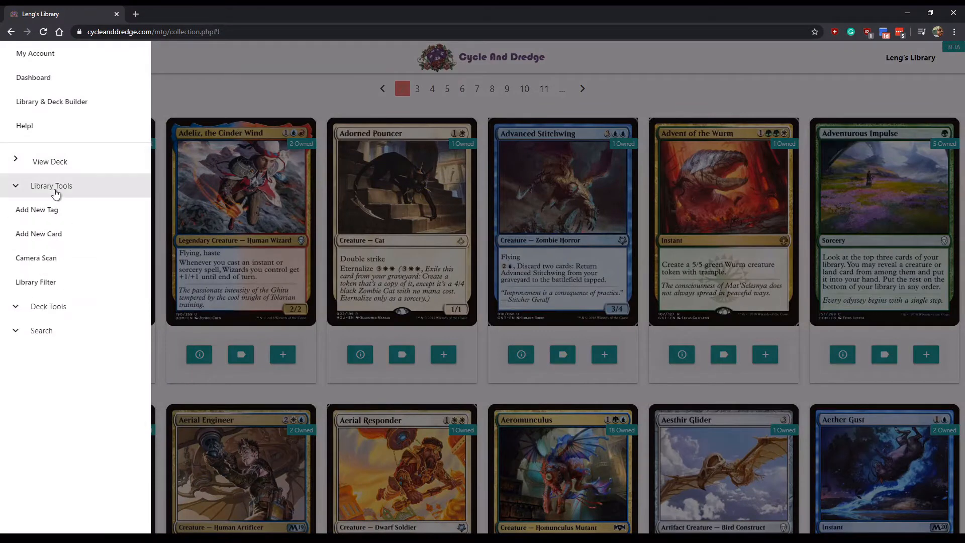
left_click(59, 235)
- Enter Murder as the card name and keep the Masters 25 printing
left_click(317, 174)
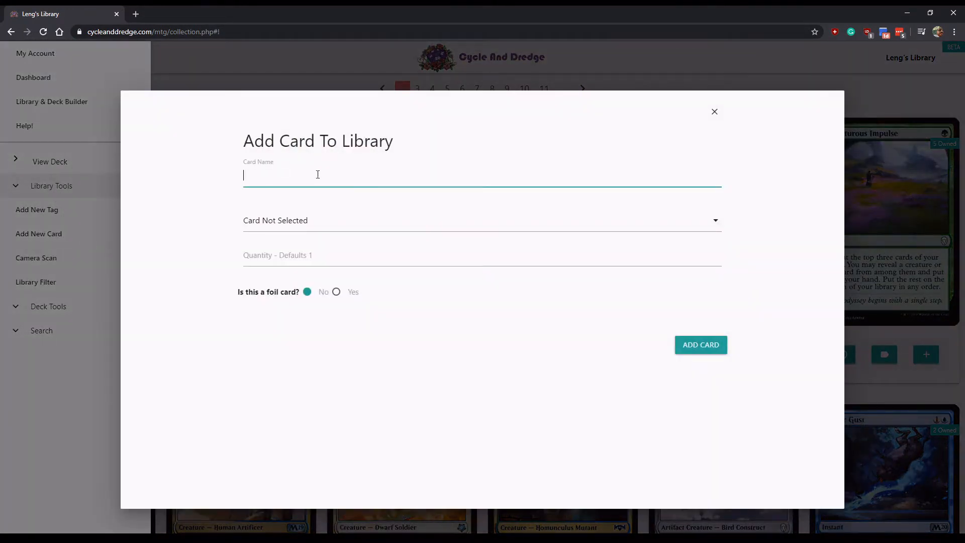
type("kjl")
key("BackSpace")
key("BackSpace")
key("BackSpace")
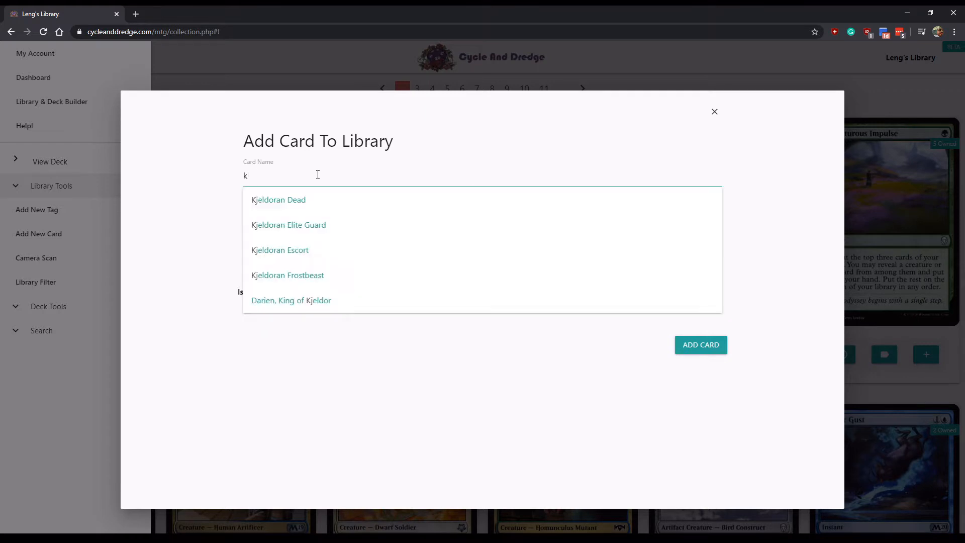
type("mu")
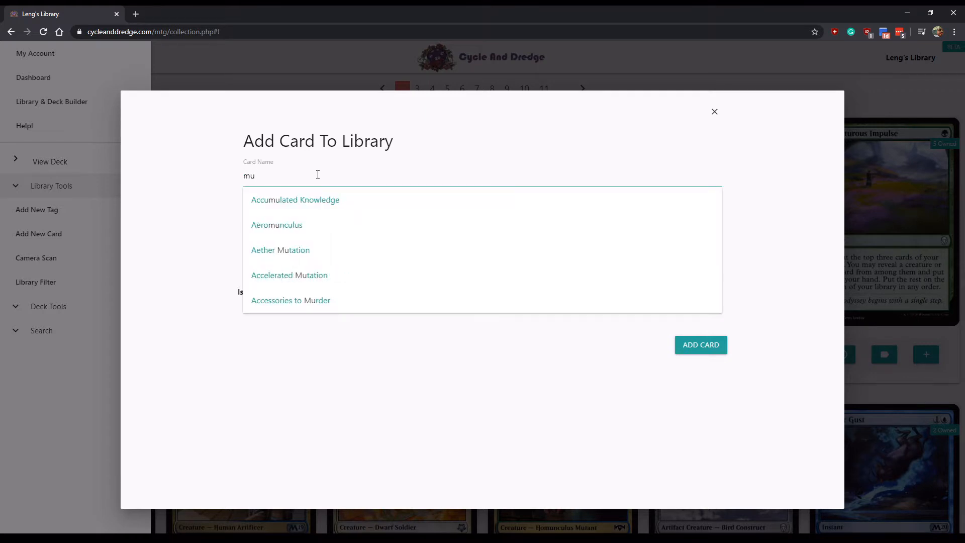
type("rde")
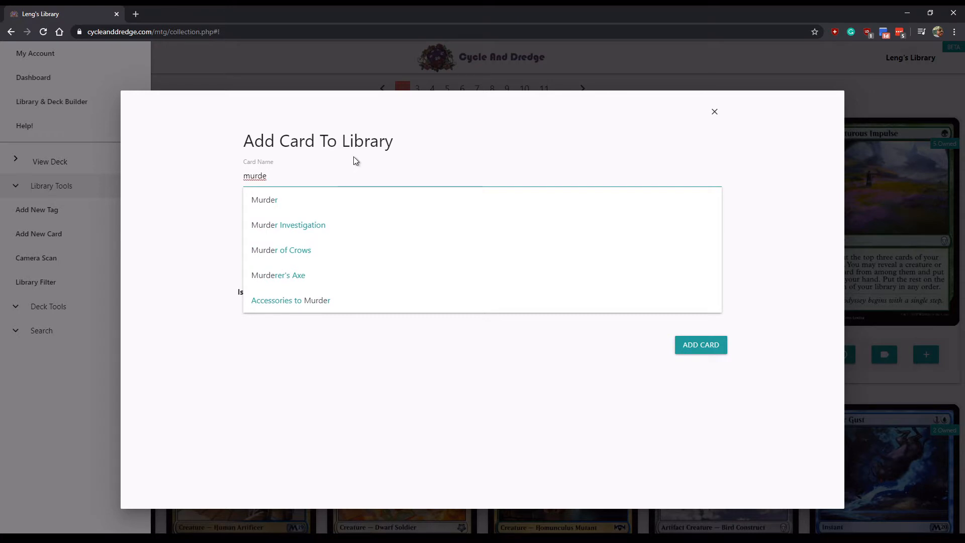
left_click(297, 206)
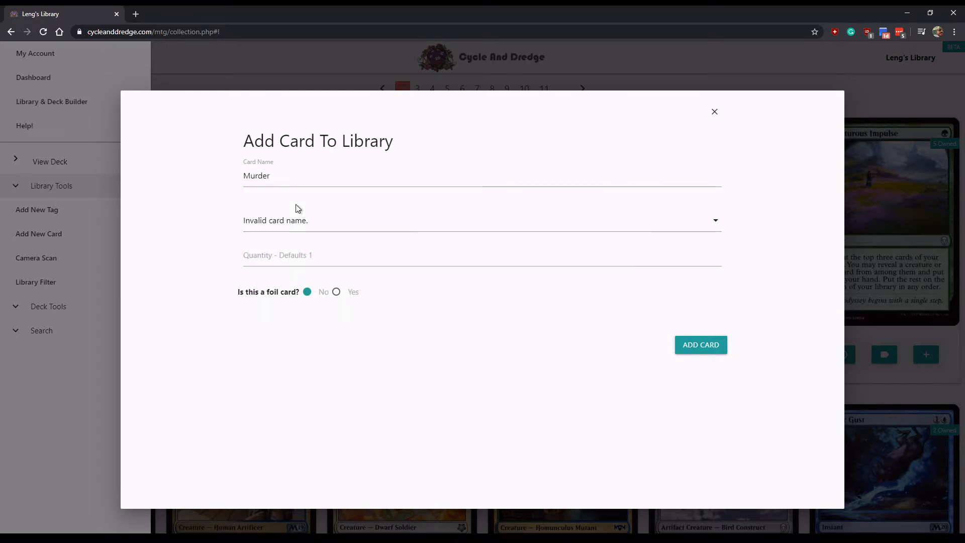
left_click(288, 183)
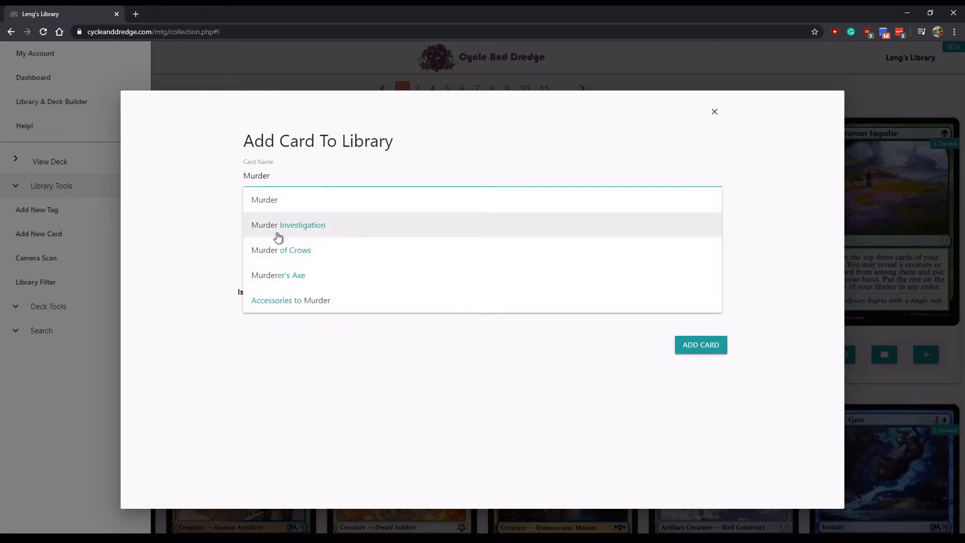
left_click(273, 205)
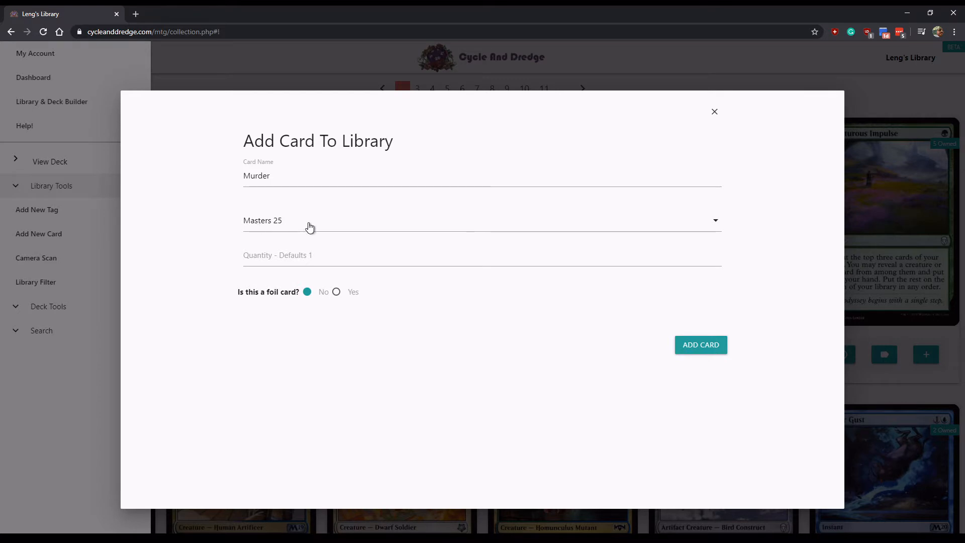
left_click(286, 180)
left_click(275, 203)
left_click(361, 230)
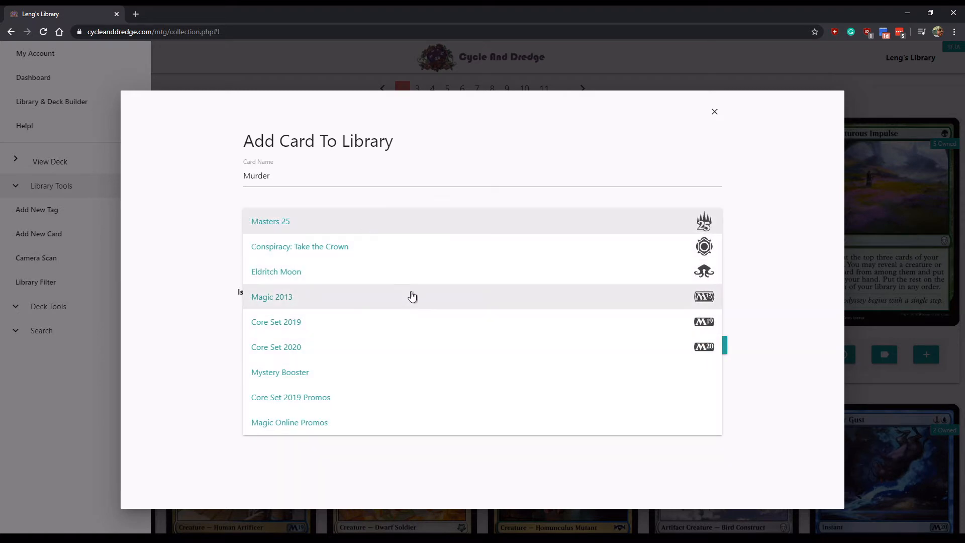
left_click(191, 234)
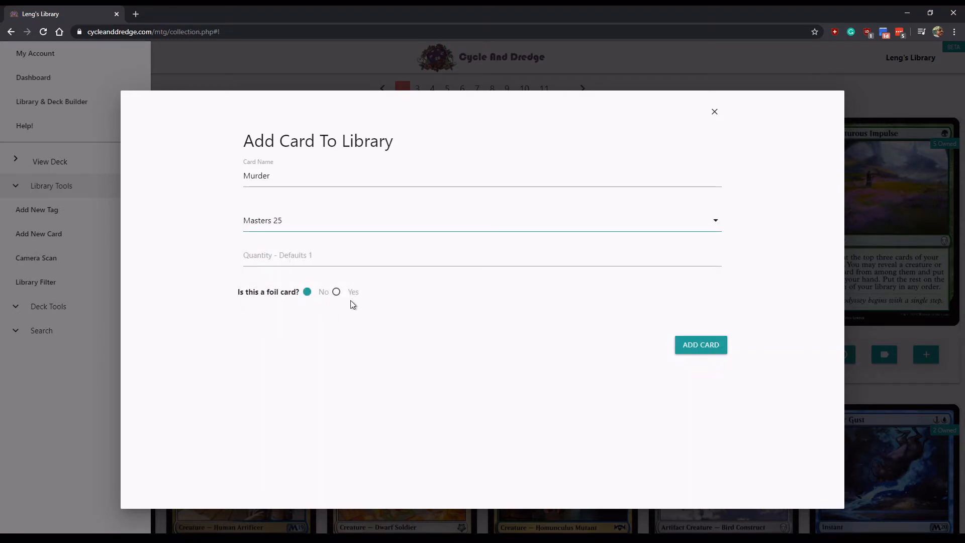
- Set quantity to 5, then delete 'Murder' from the Card Name field
left_click(369, 259)
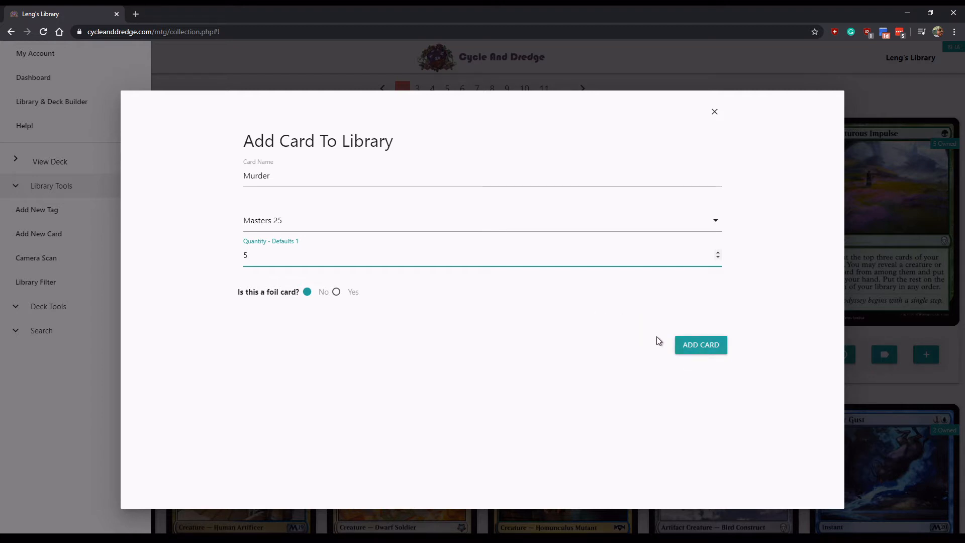
left_click(289, 178)
left_click_drag(289, 177, 241, 172)
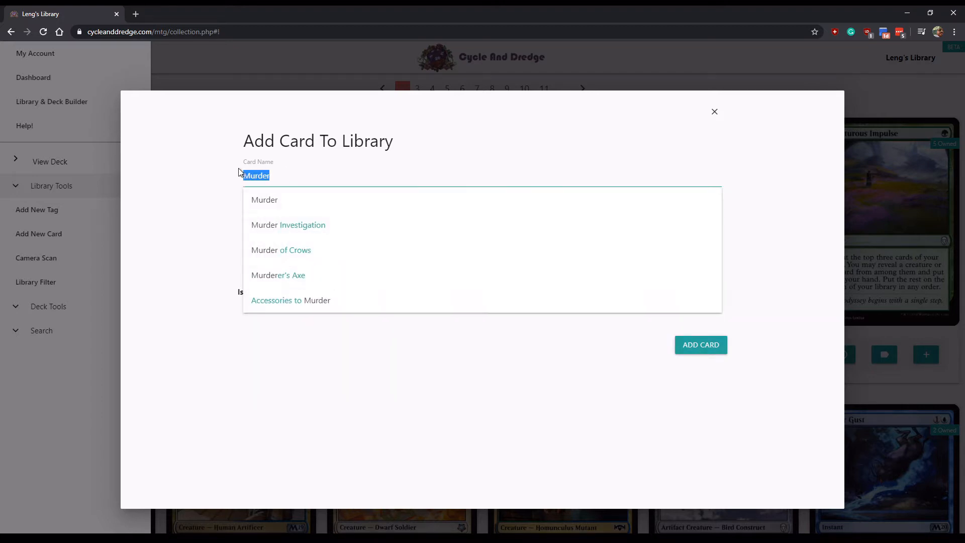
key("BackSpace")
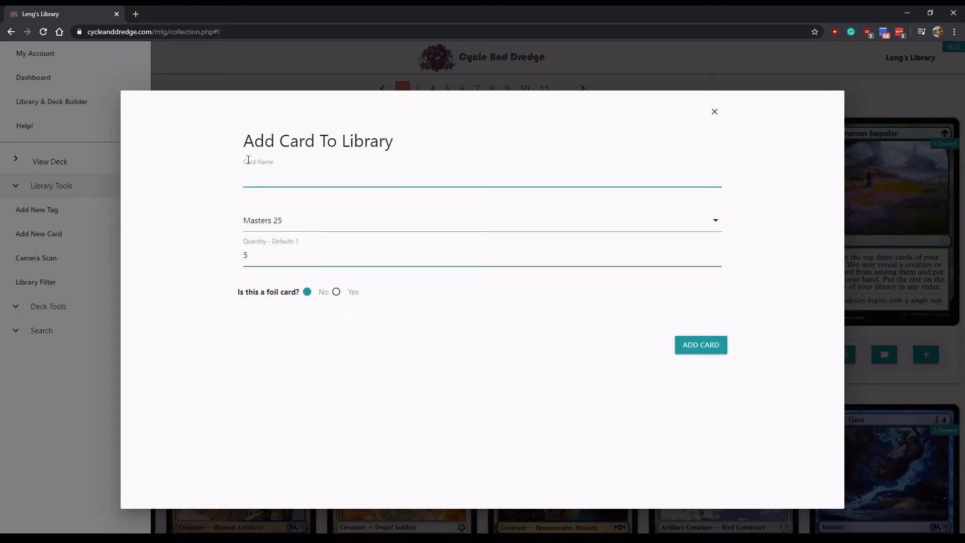
type("cvb")
- Close the add-card form and look over Adeliz, the Cinder Wind's tag choices
left_click(714, 112)
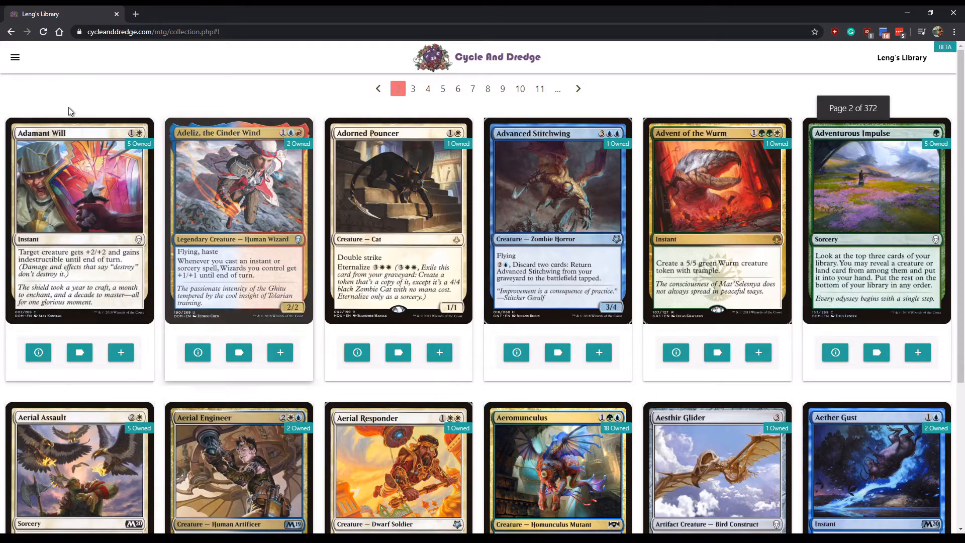
left_click(240, 353)
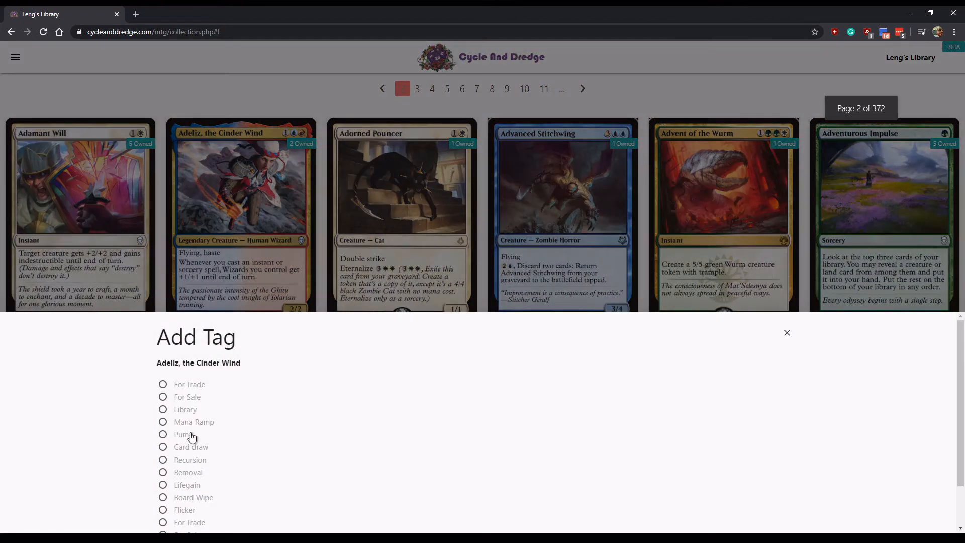
scroll(190, 440, "down", 1)
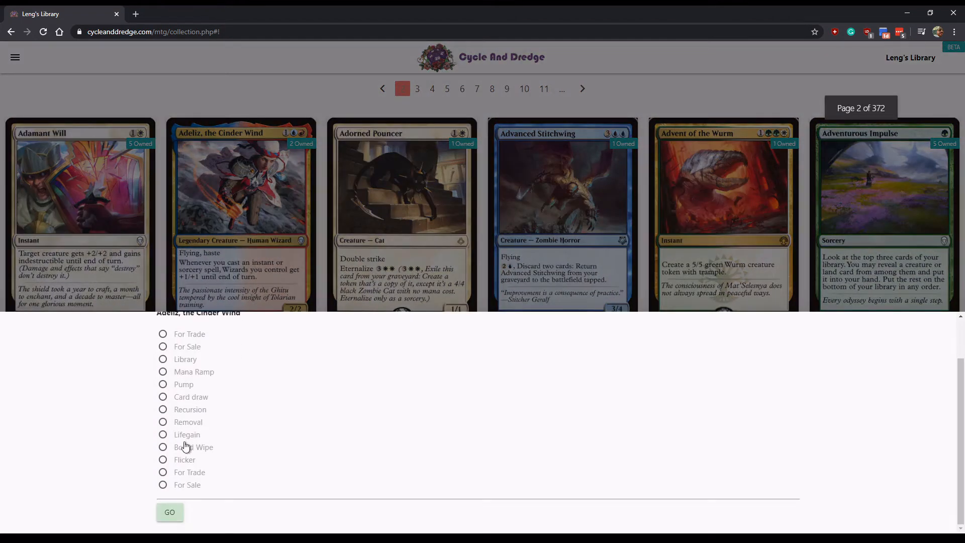
left_click(191, 109)
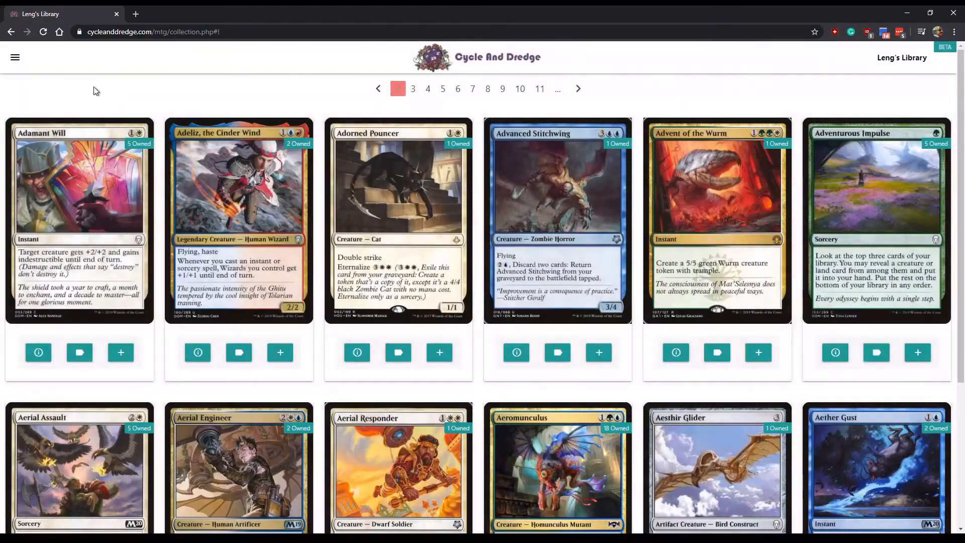
- Look at the Add New Tag form and its container field, then close it
left_click(15, 57)
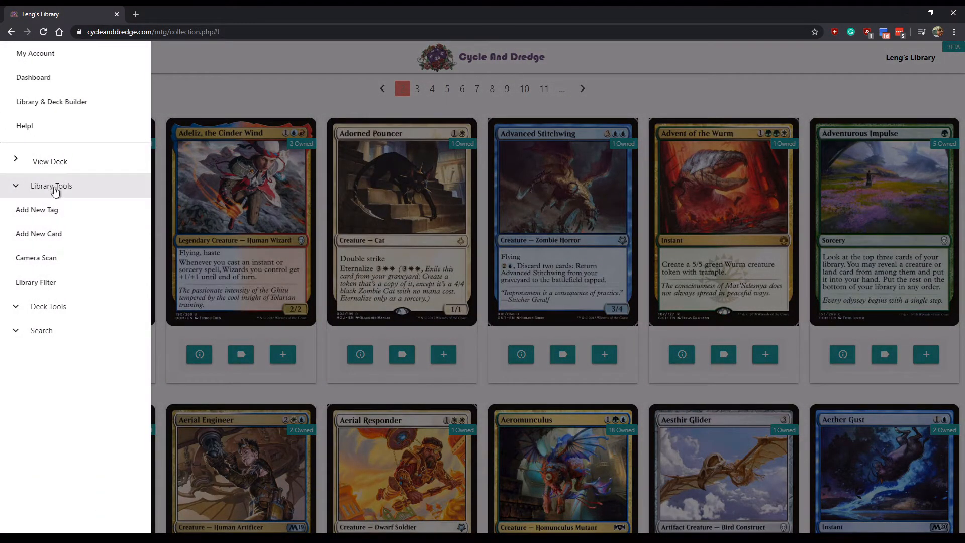
left_click(50, 209)
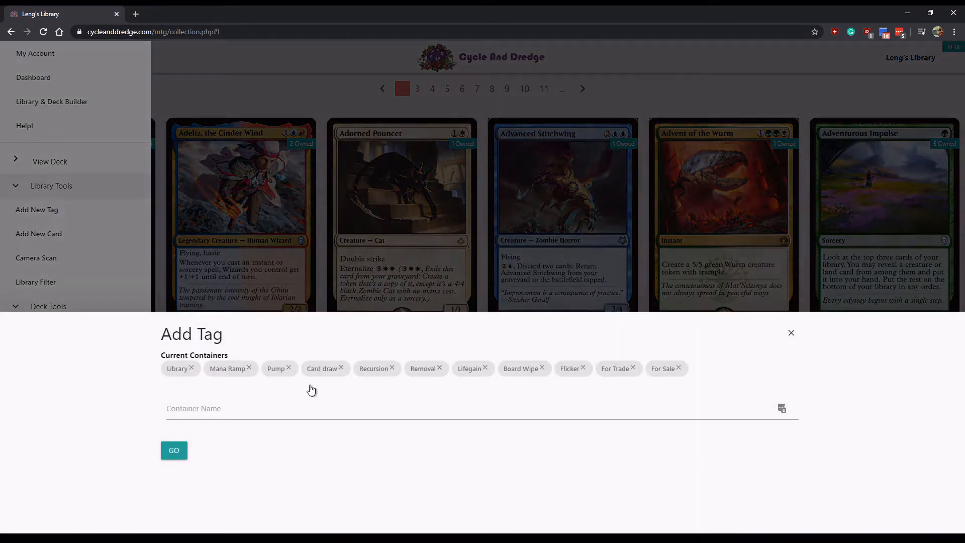
left_click(272, 402)
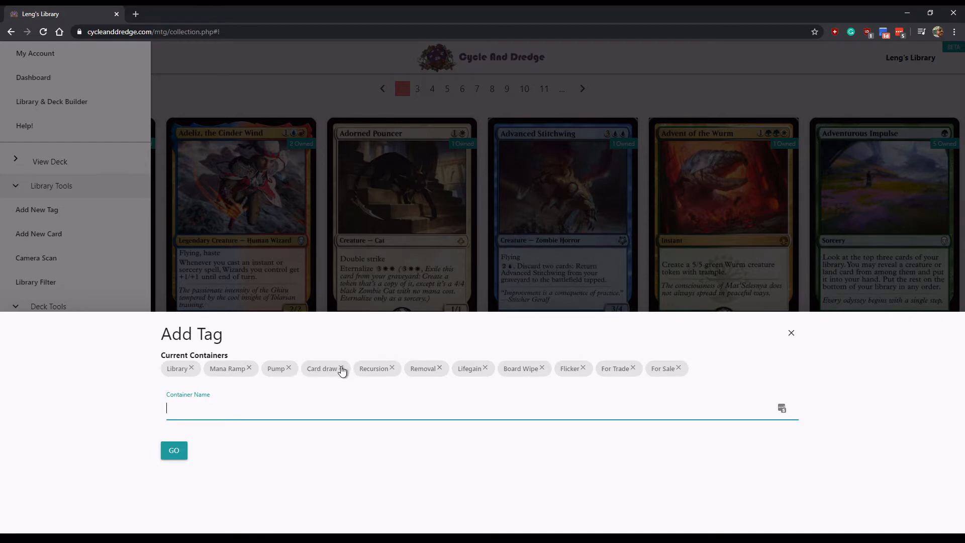
left_click(291, 92)
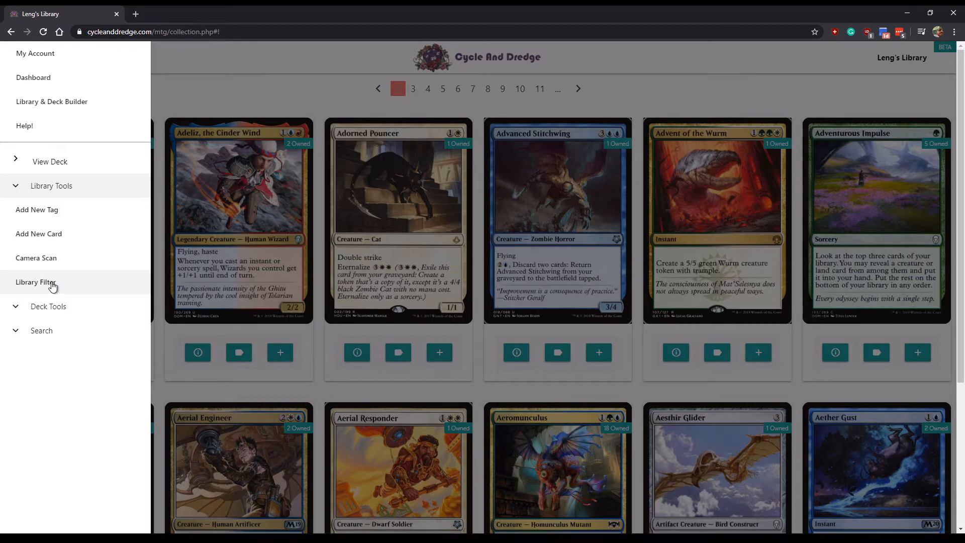
- Clear the trial Core Set 2019 and White filters, then apply a 'murder' search to the library
left_click(52, 284)
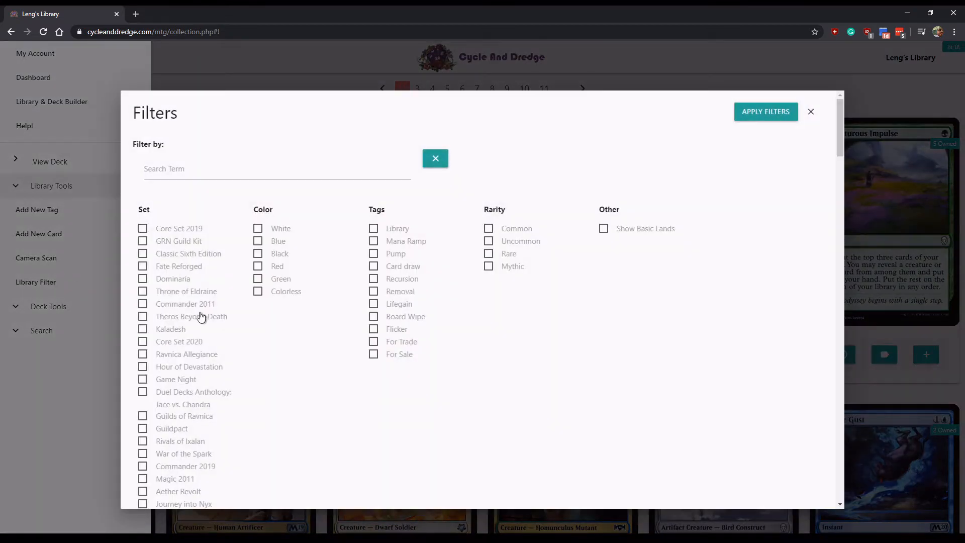
scroll(198, 330, "down", 5)
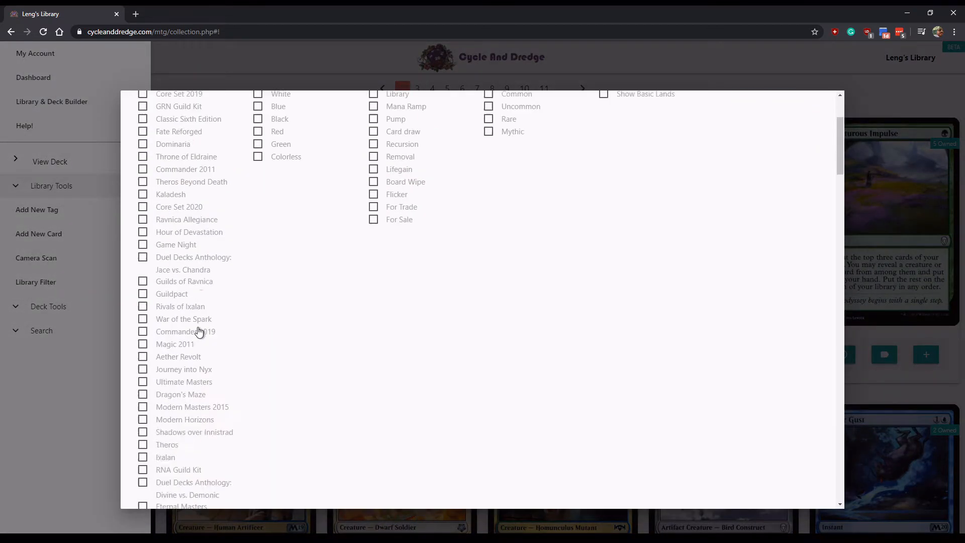
scroll(200, 326, "up", 6)
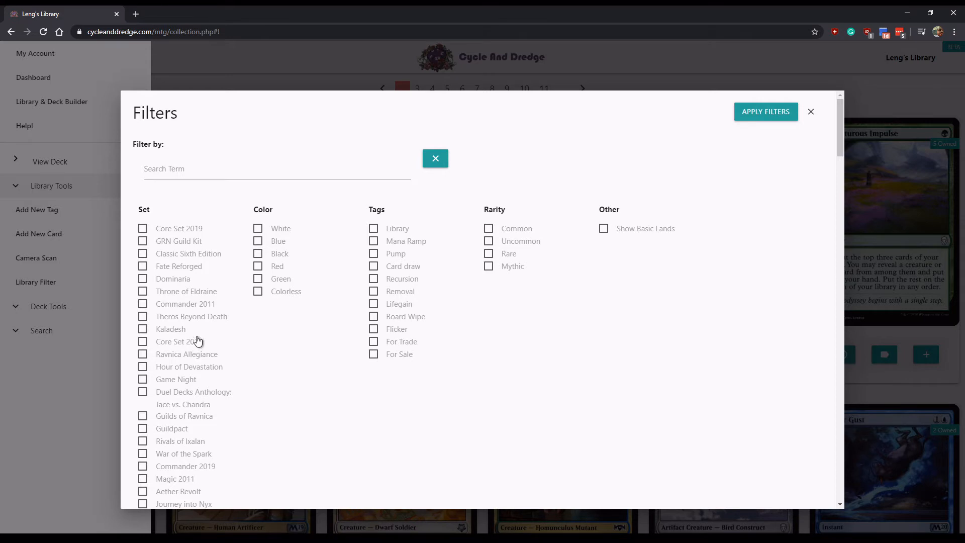
left_click(143, 229)
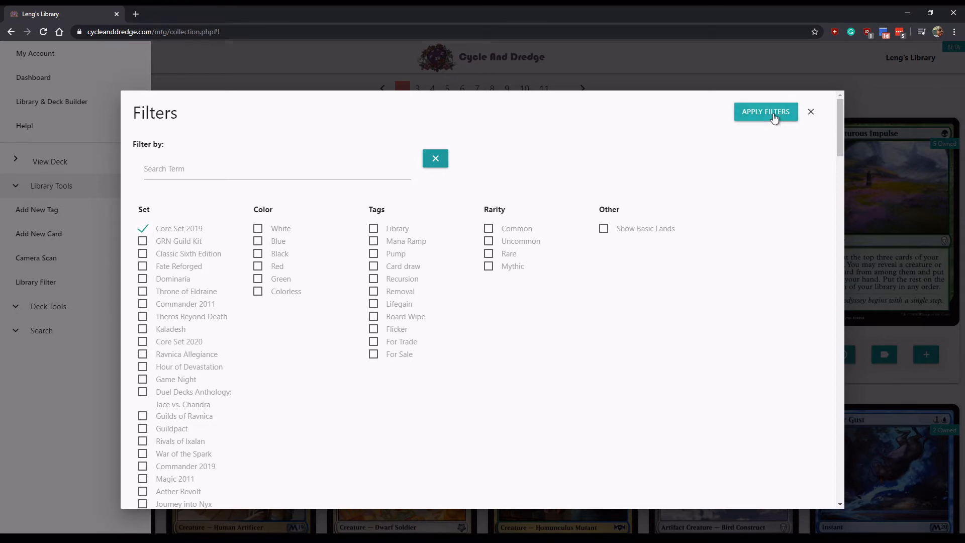
left_click(258, 229)
left_click(256, 228)
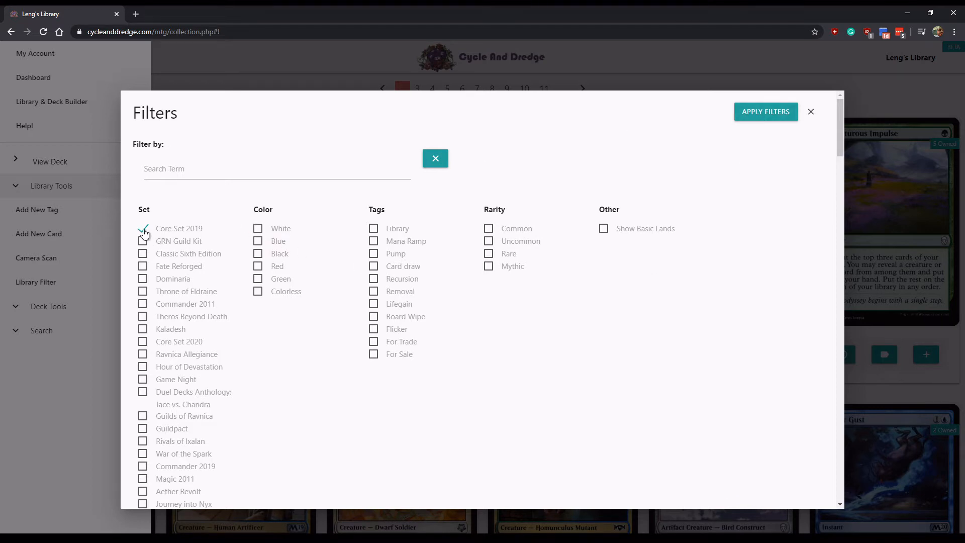
left_click(142, 229)
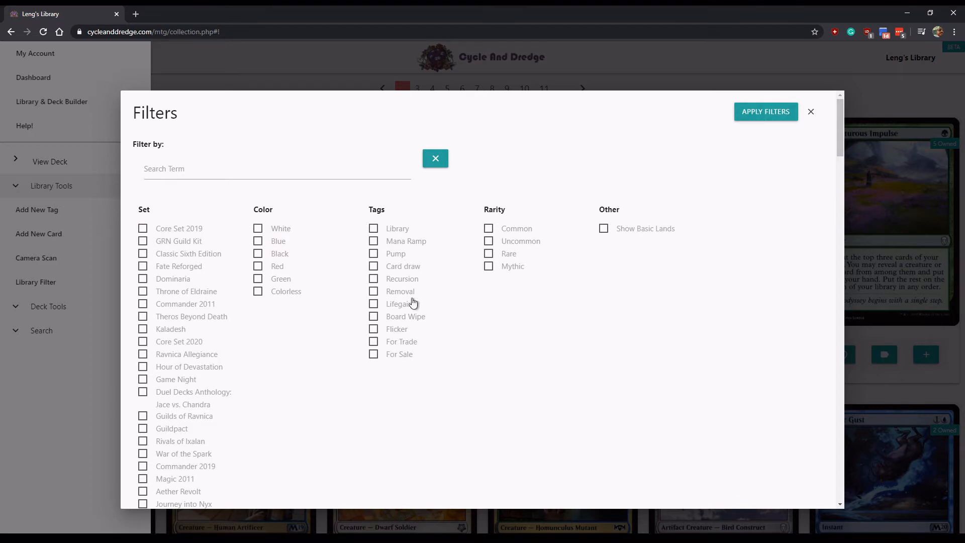
left_click(401, 271)
left_click(256, 172)
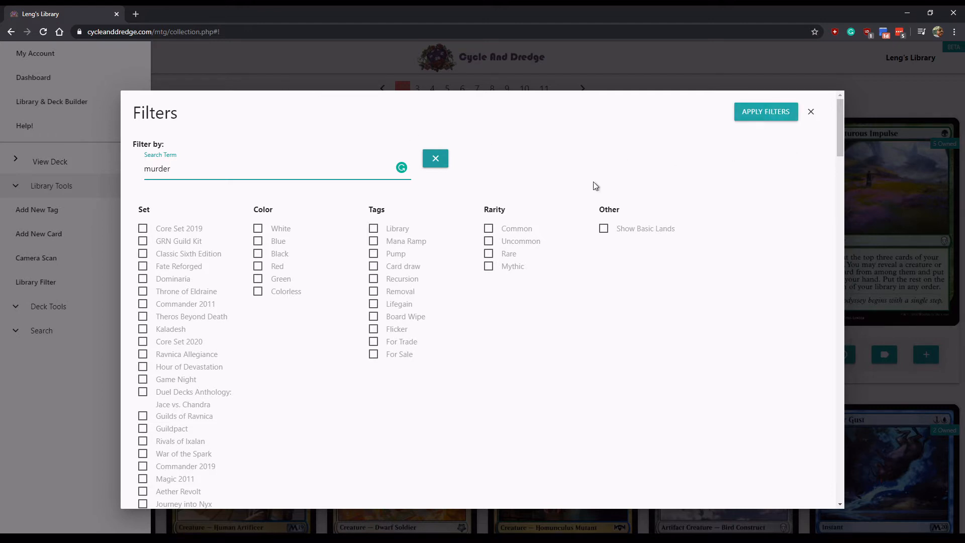
left_click(779, 113)
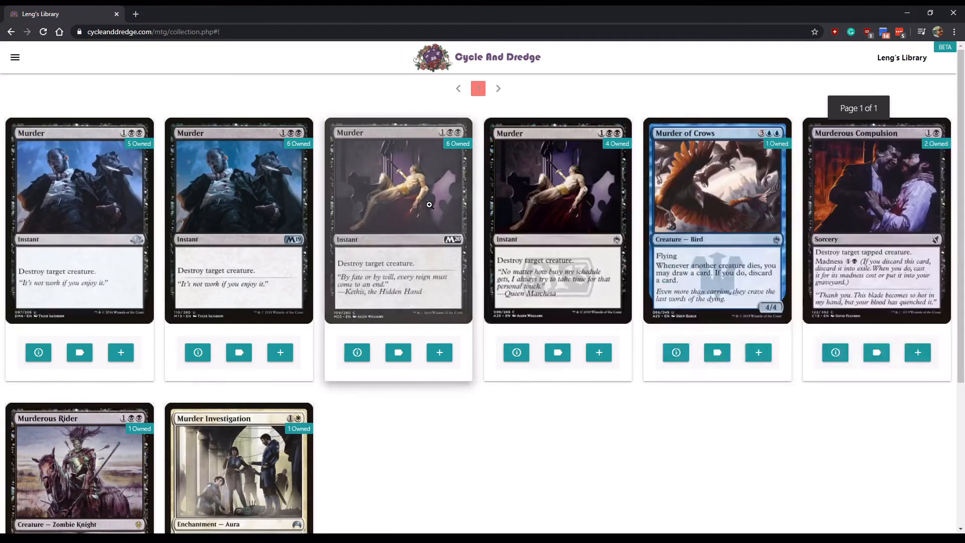
- Replace the 'murder' search term with 'drake', apply it, and browse the drake results
scroll(486, 259, "down", 1)
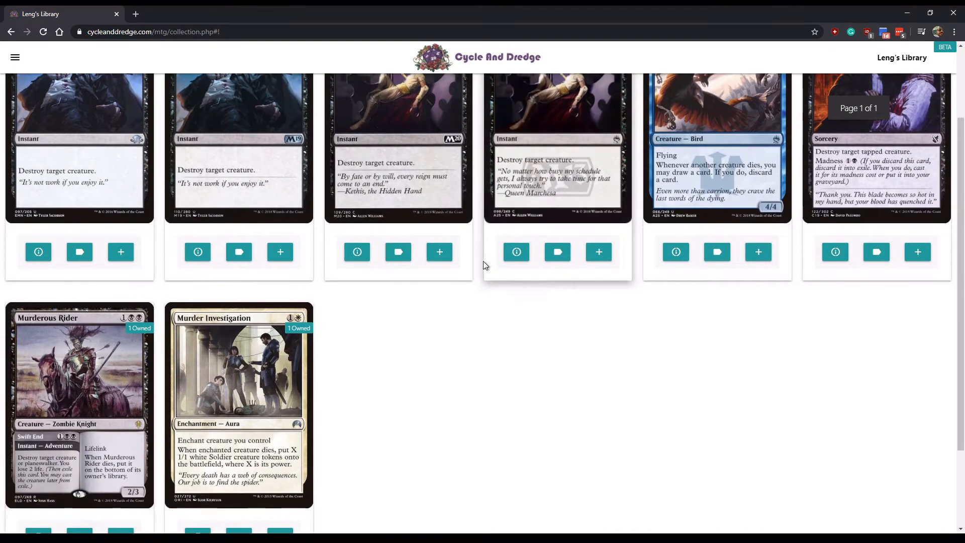
scroll(484, 264, "up", 3)
left_click(14, 57)
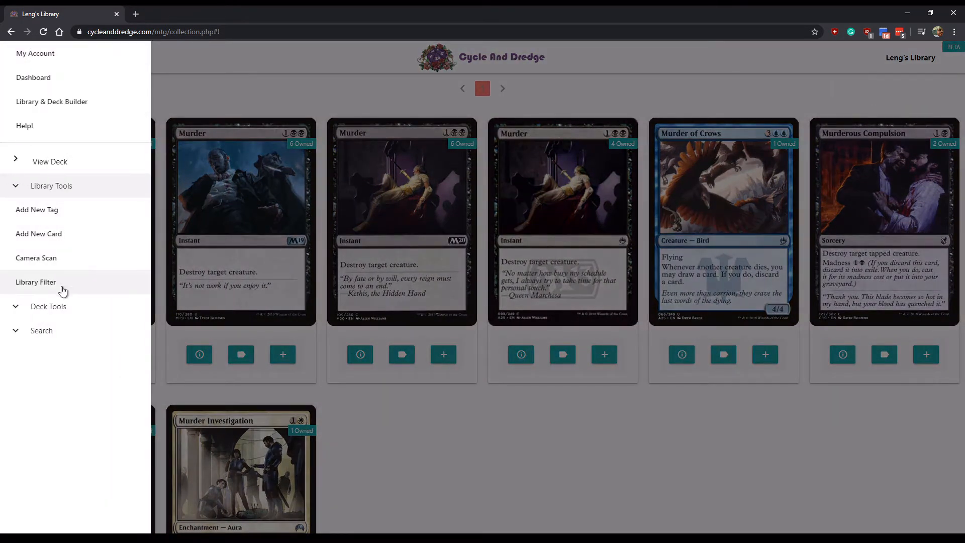
left_click(65, 282)
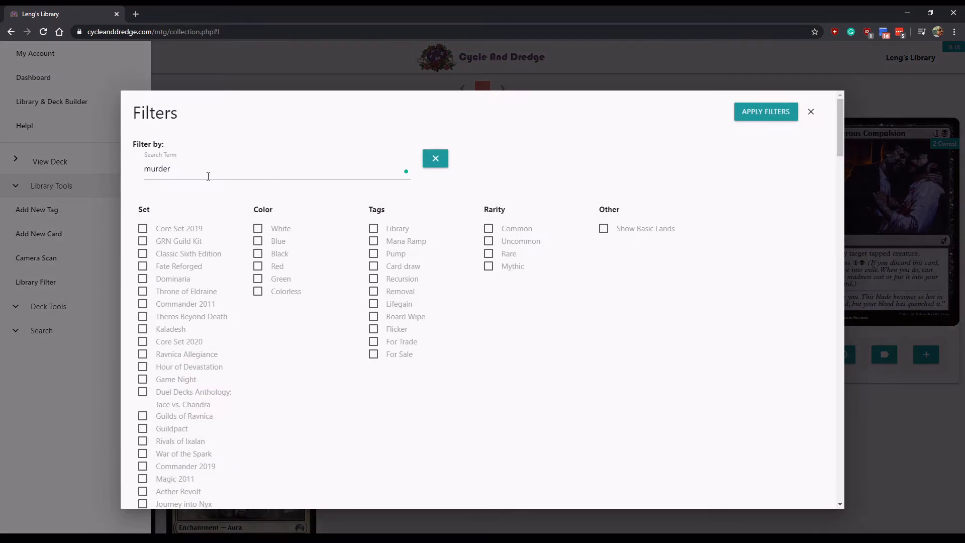
left_click_drag(208, 175, 113, 168)
type("drake")
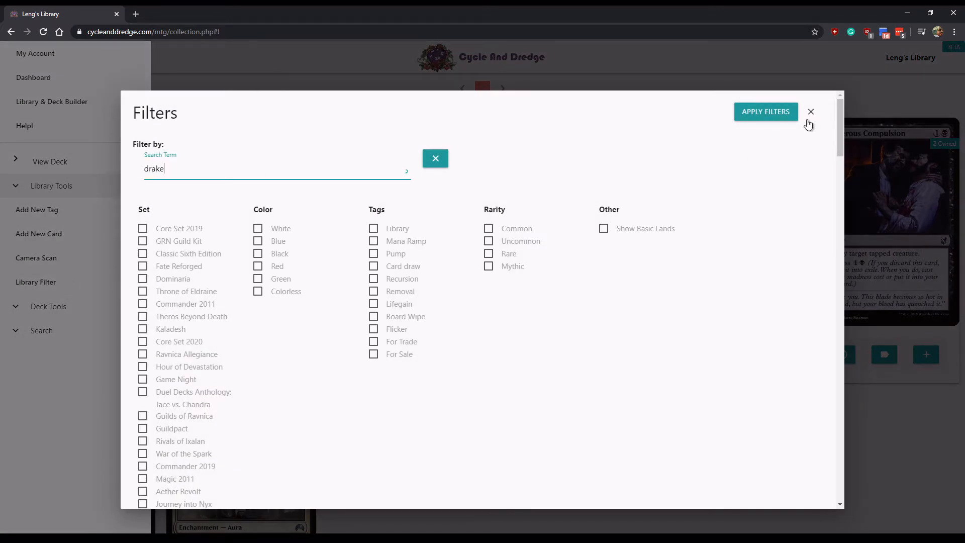
left_click(776, 114)
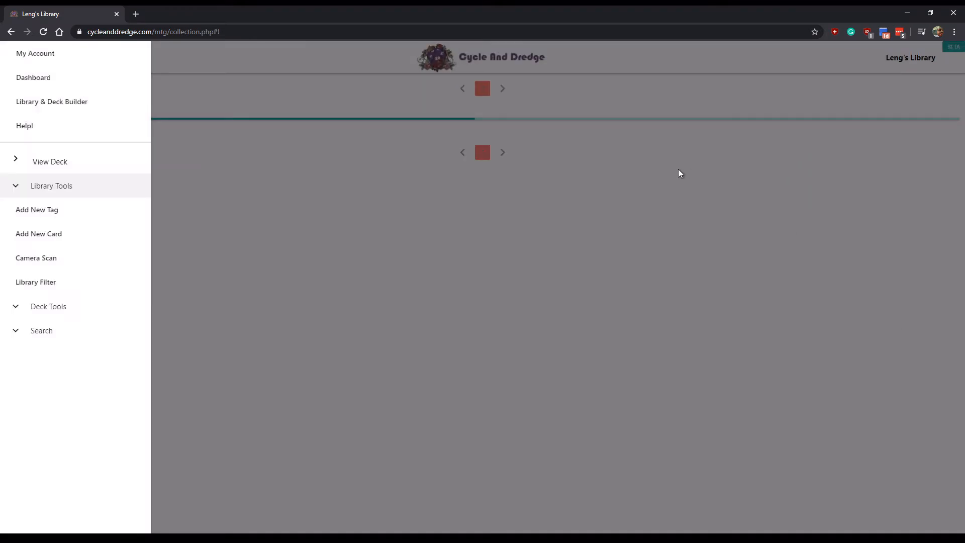
scroll(586, 254, "down", 4)
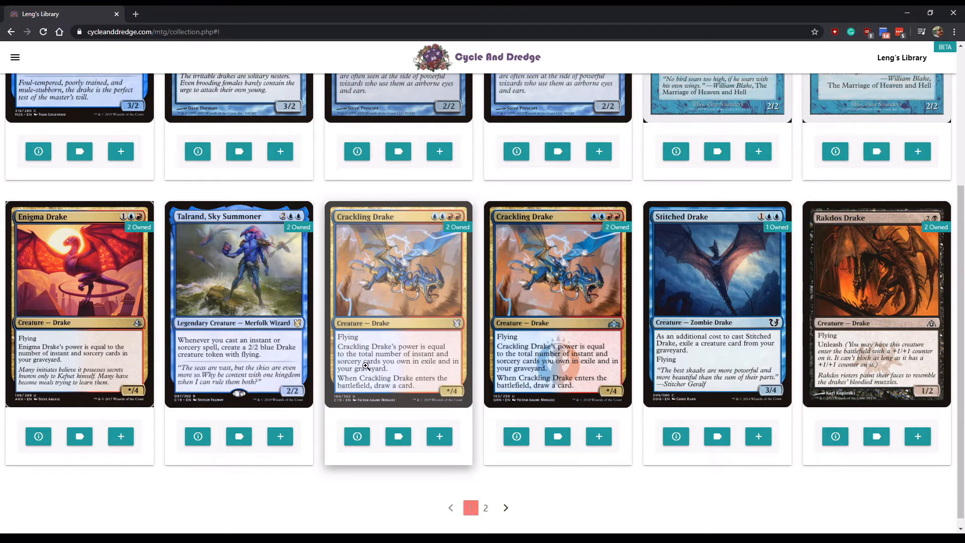
scroll(323, 222, "up", 4)
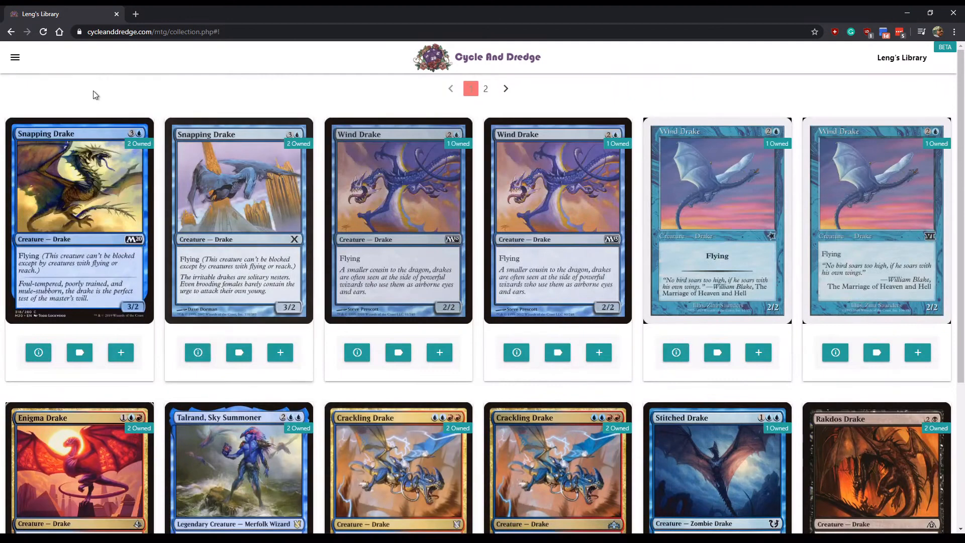
left_click(15, 57)
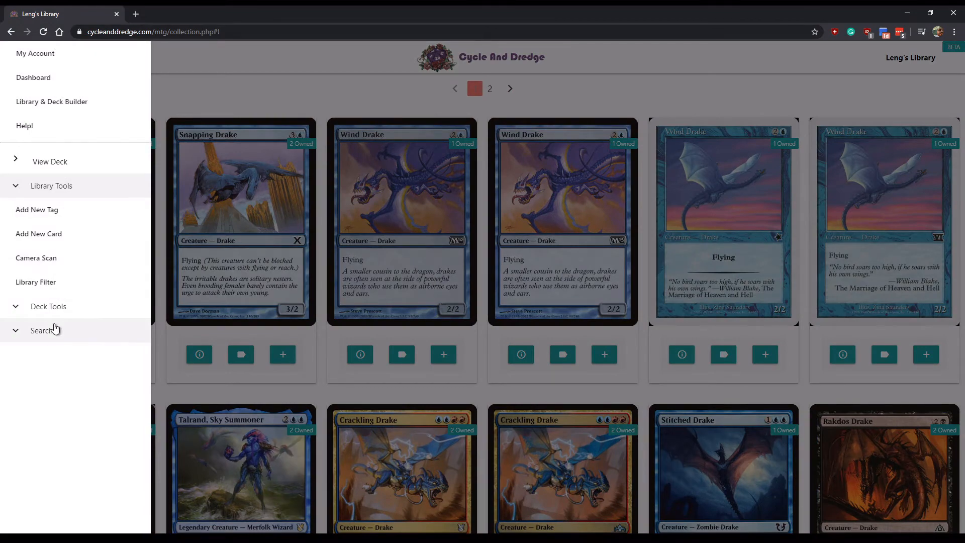
- Change the library search term to 'draw a card', apply it, and browse the results
left_click(53, 284)
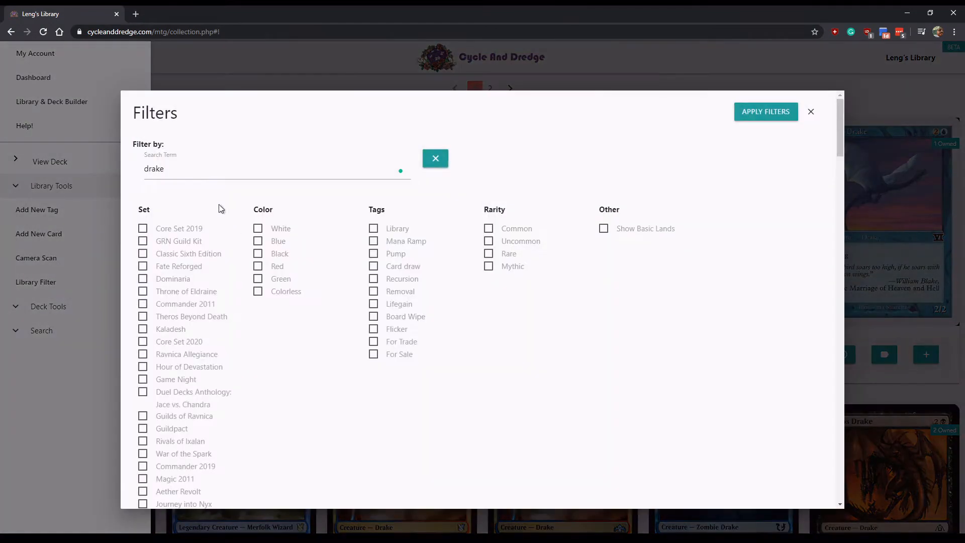
type("oim")
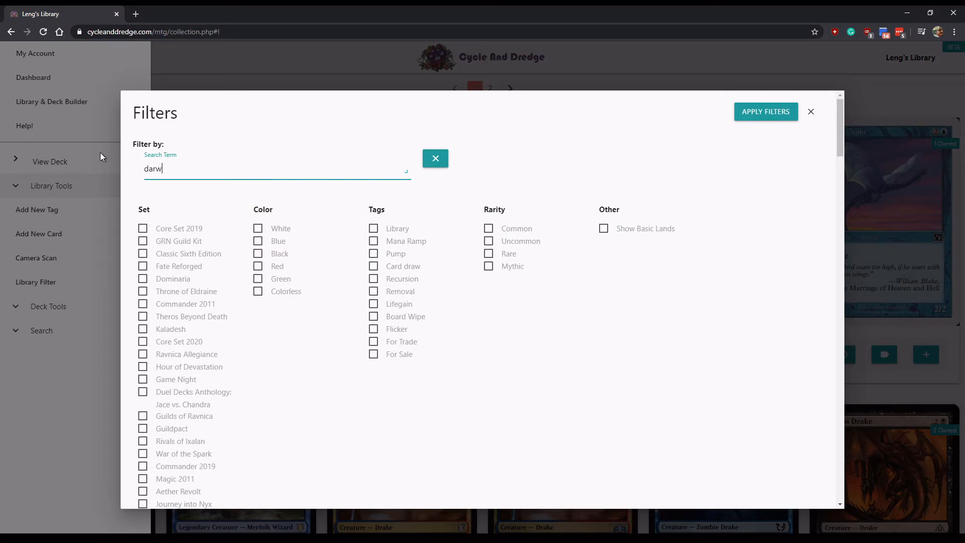
key("BackSpace")
key("BackSpace")
key("BackSpace")
type("raw a card")
left_click(773, 113)
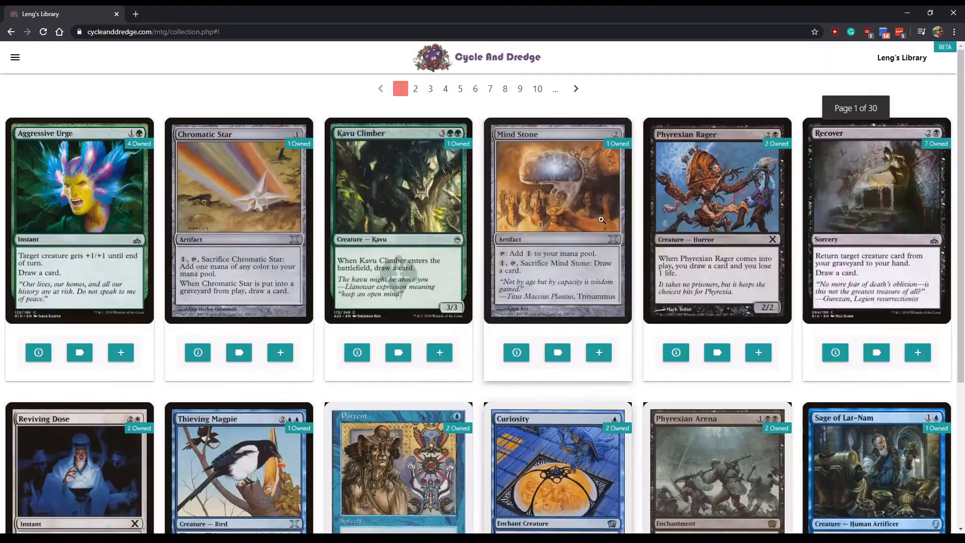
scroll(417, 305, "down", 2)
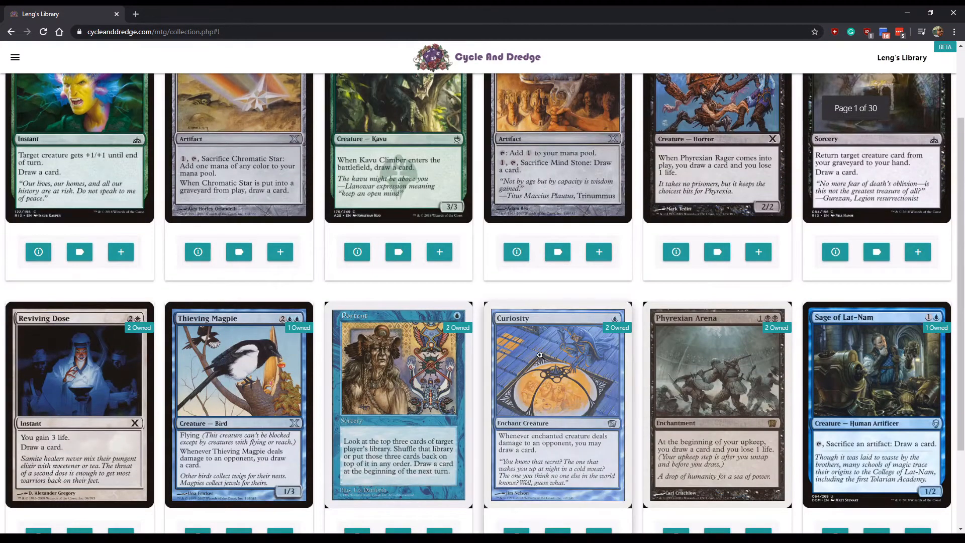
scroll(485, 364, "up", 2)
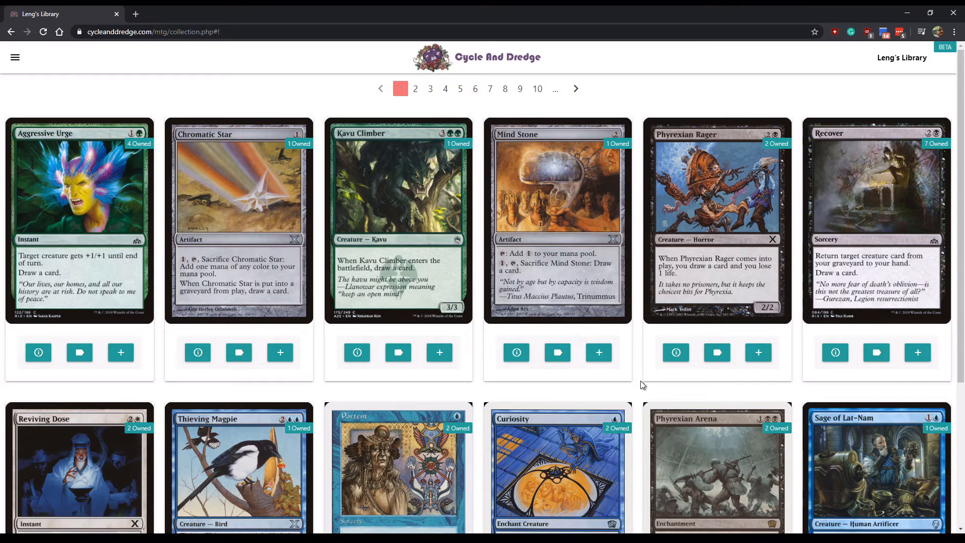
scroll(642, 387, "down", 2)
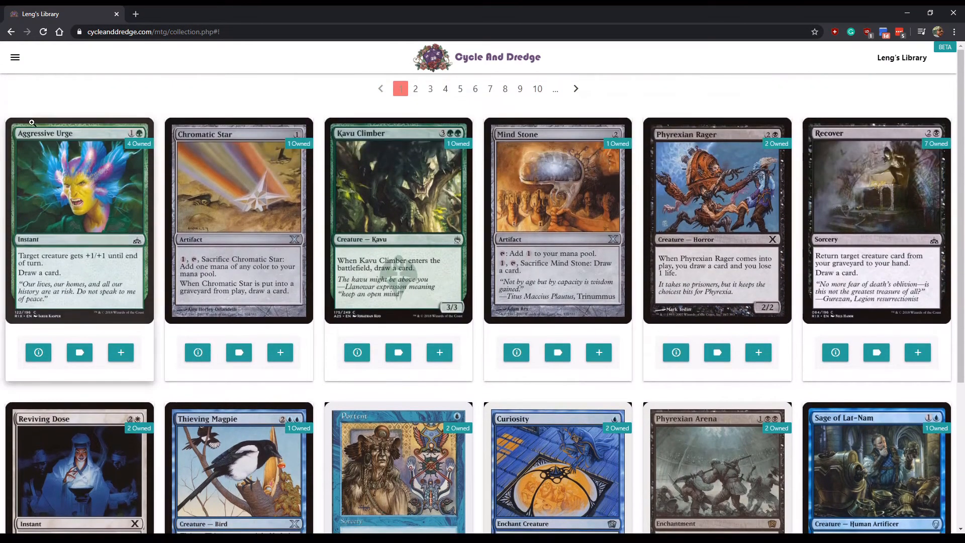
left_click(15, 57)
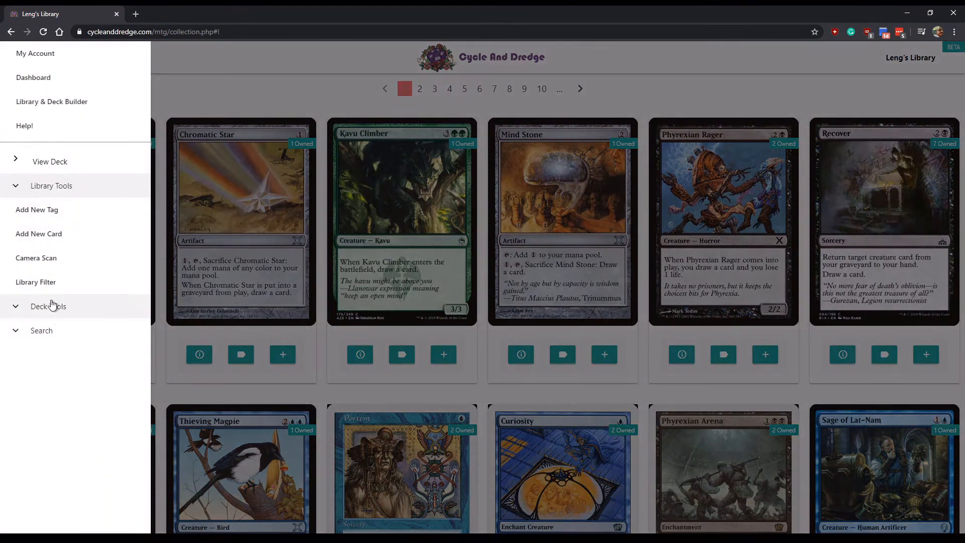
- Add the Blue colour filter to the 'draw a card' search and apply it
left_click(54, 282)
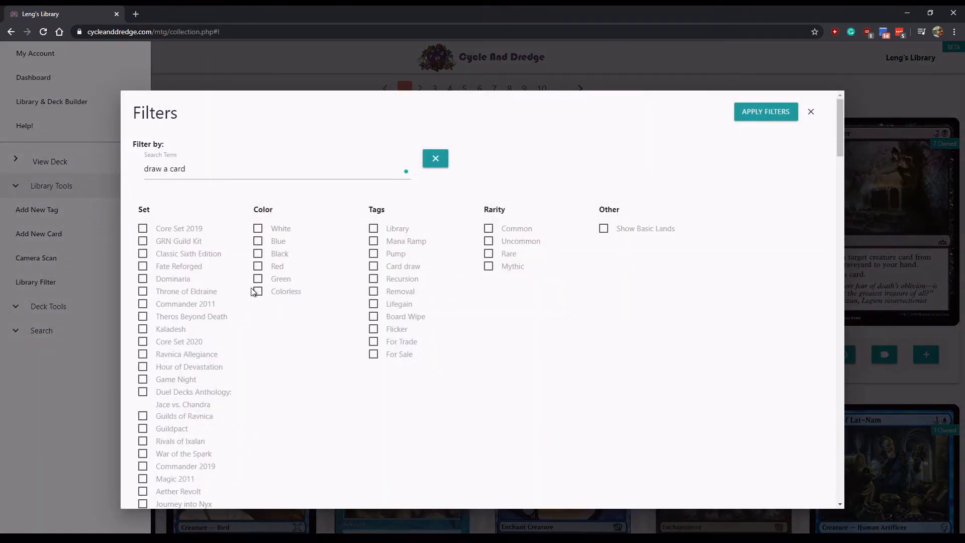
left_click(257, 241)
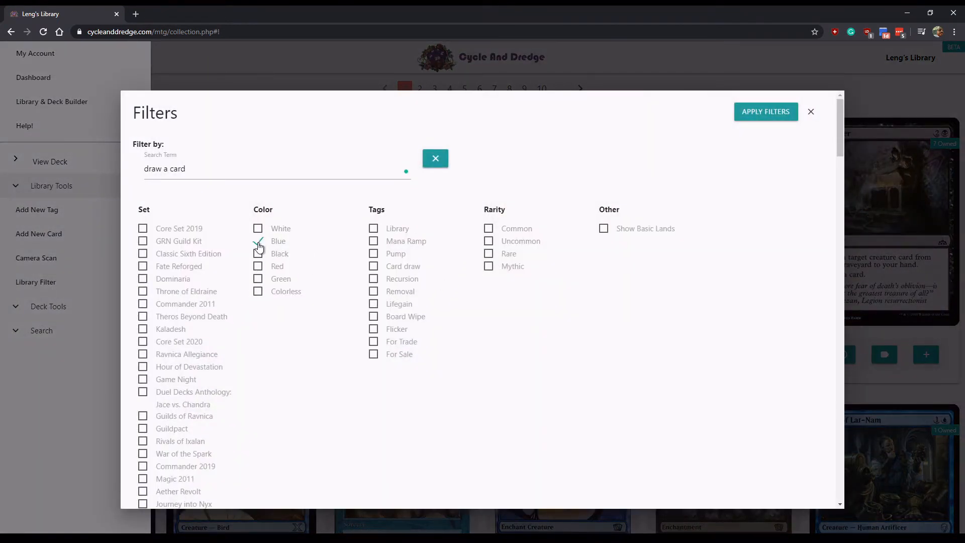
left_click(770, 116)
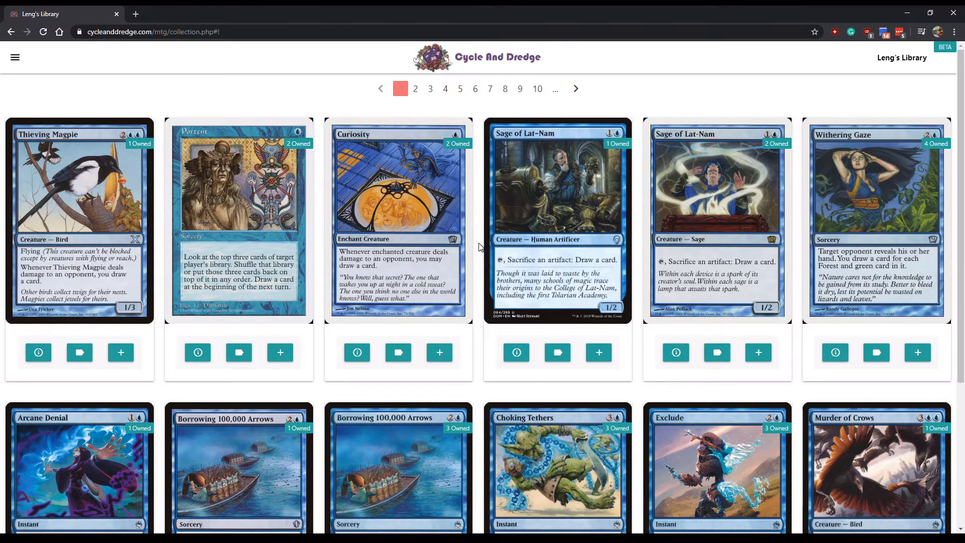
scroll(480, 247, "down", 2)
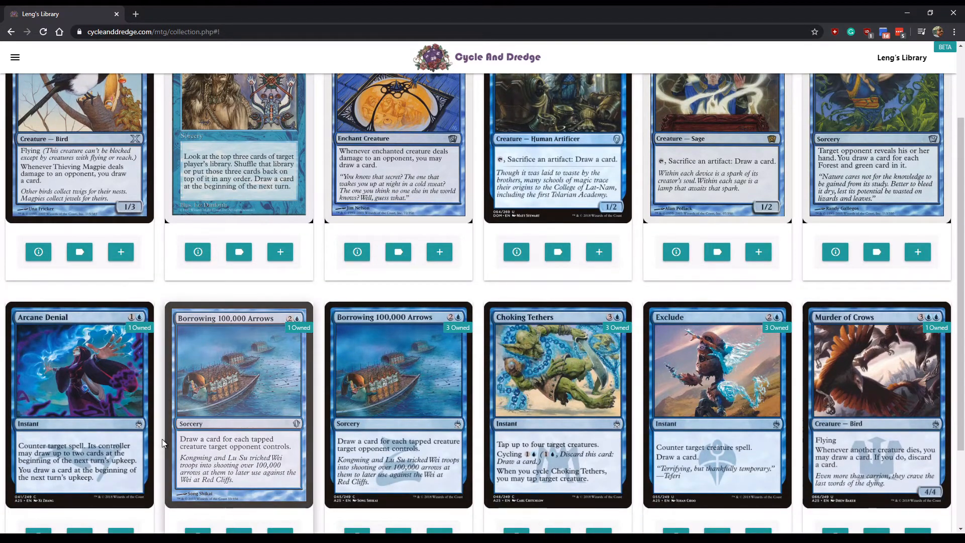
scroll(527, 443, "up", 2)
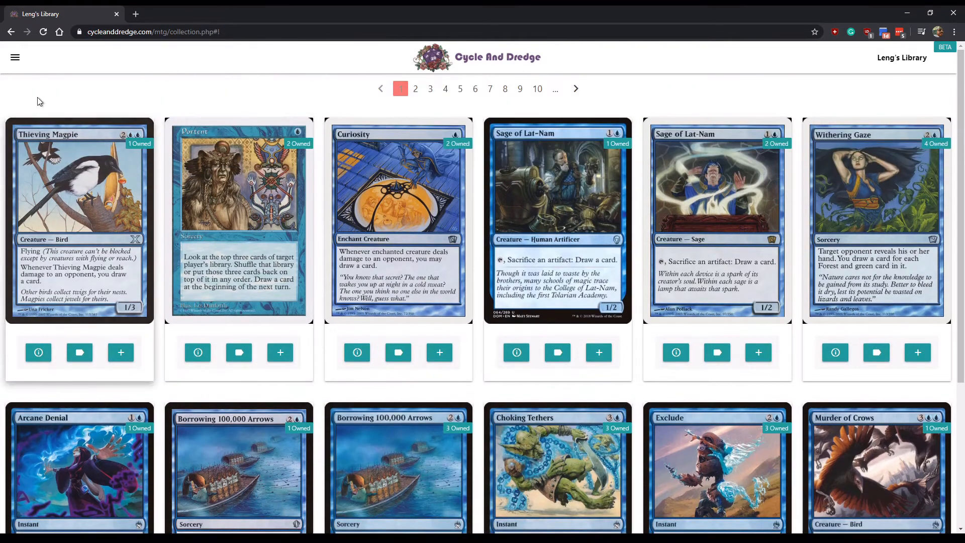
left_click(15, 59)
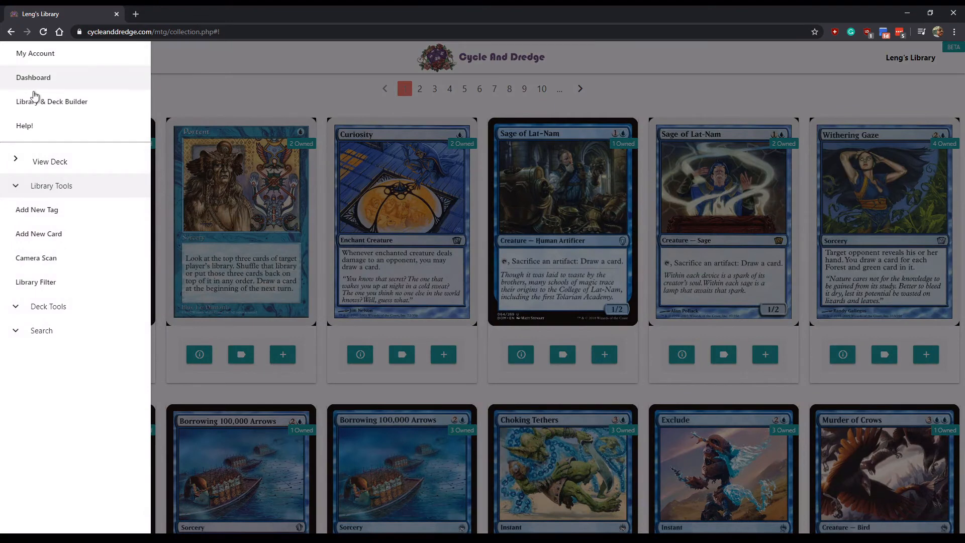
- Switch to Deck Tools, back out of creating a new deck, and list the six current decks
left_click(32, 193)
left_click(56, 211)
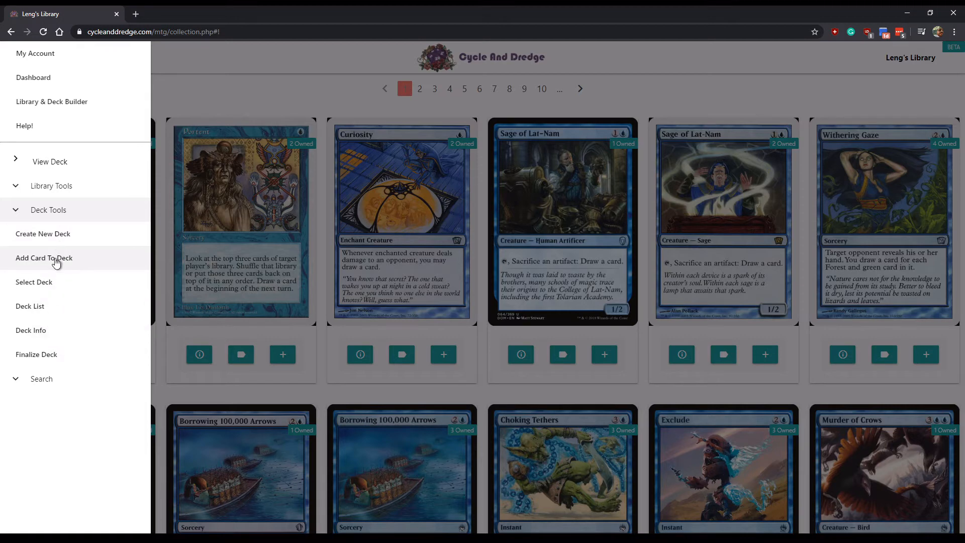
left_click(56, 241)
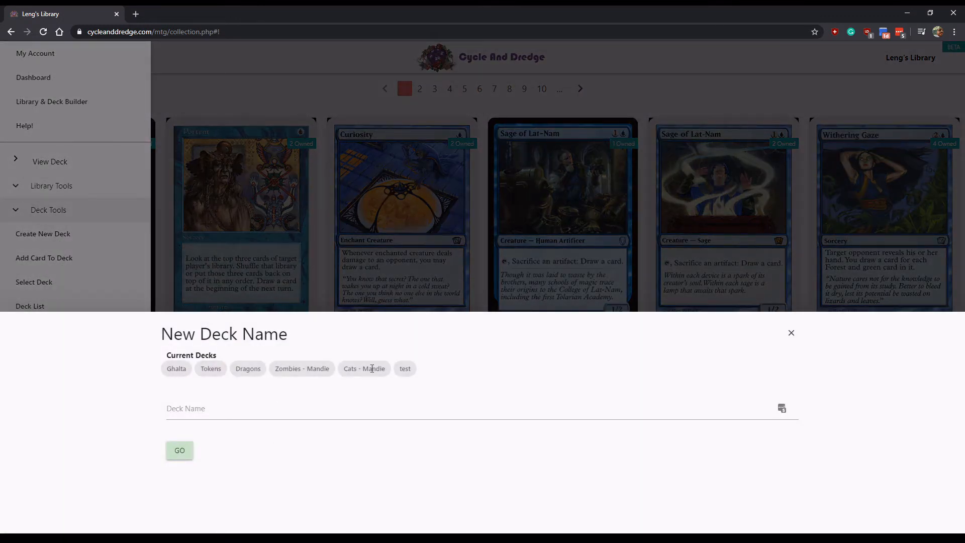
left_click(279, 407)
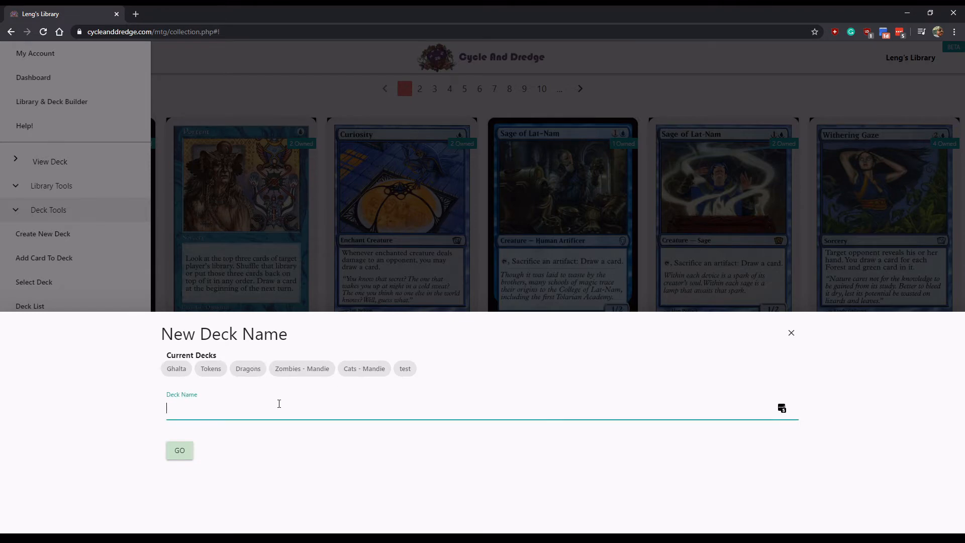
left_click(153, 266)
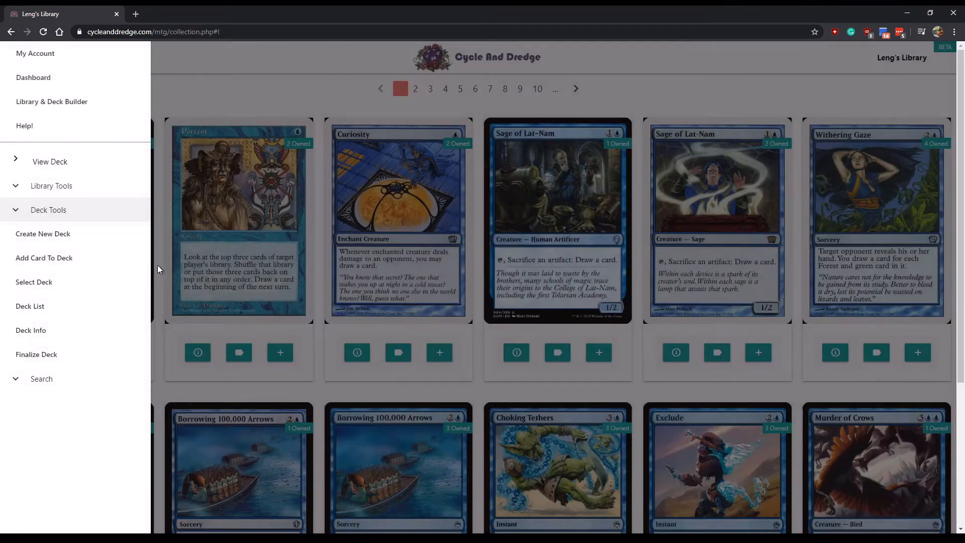
left_click(75, 286)
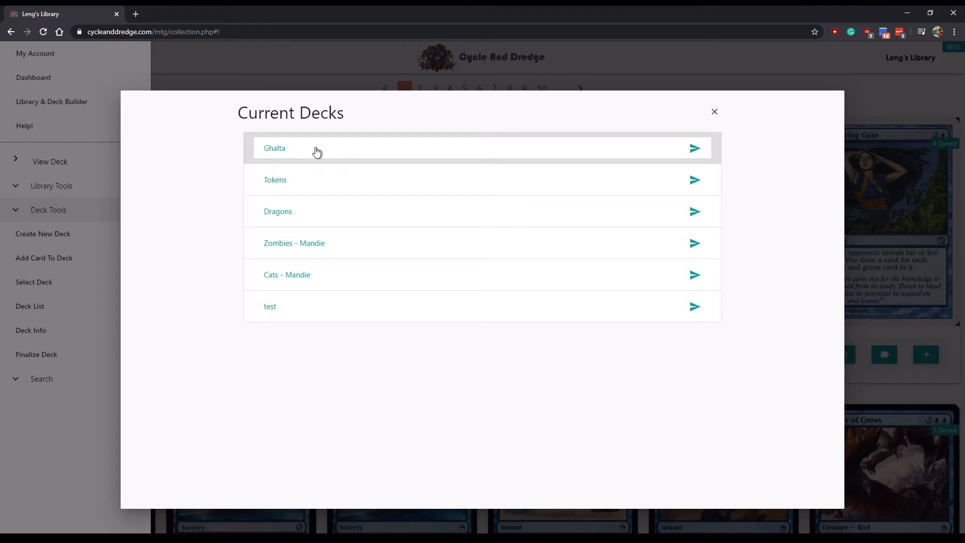
- Load the Ghalta deck's cards, switch to the library view, then back to the deck
left_click(316, 150)
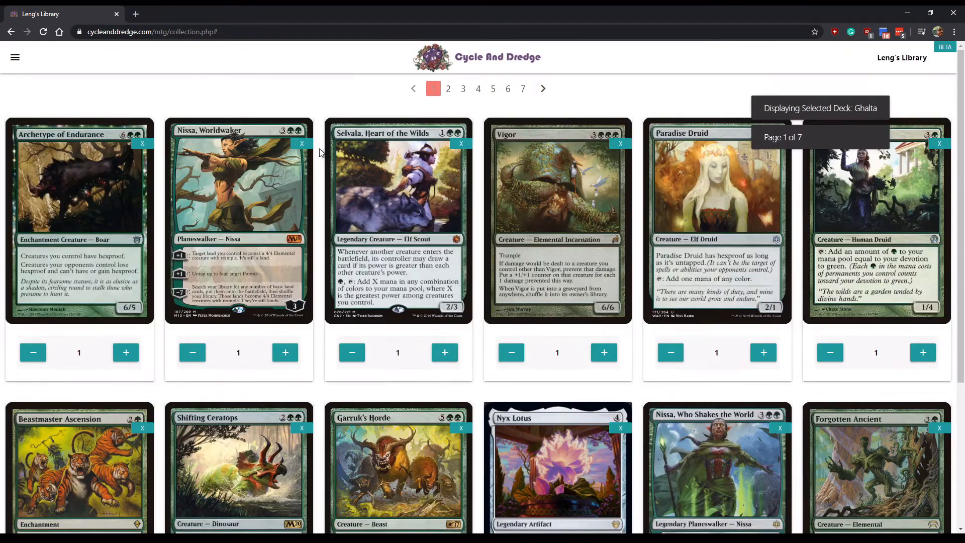
scroll(397, 226, "down", 4)
scroll(553, 226, "up", 4)
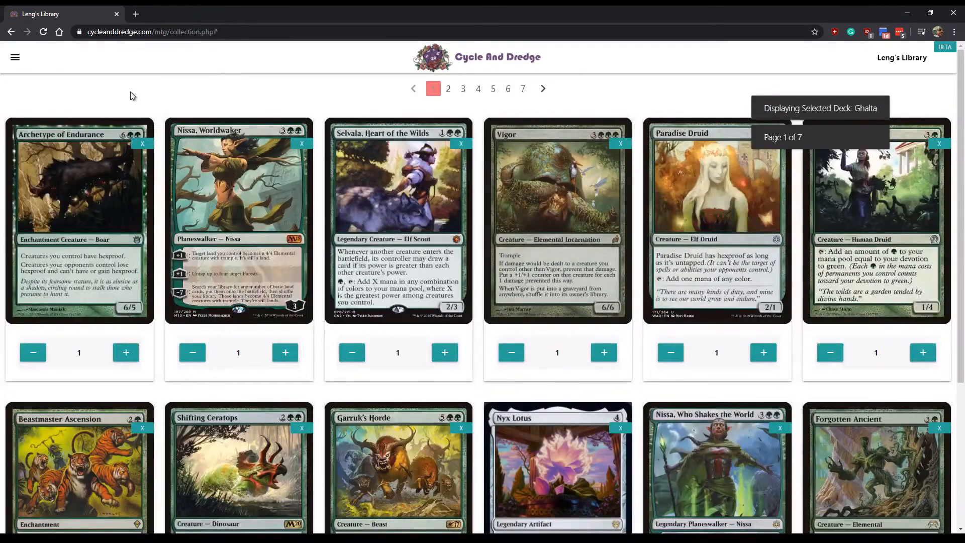
left_click(15, 56)
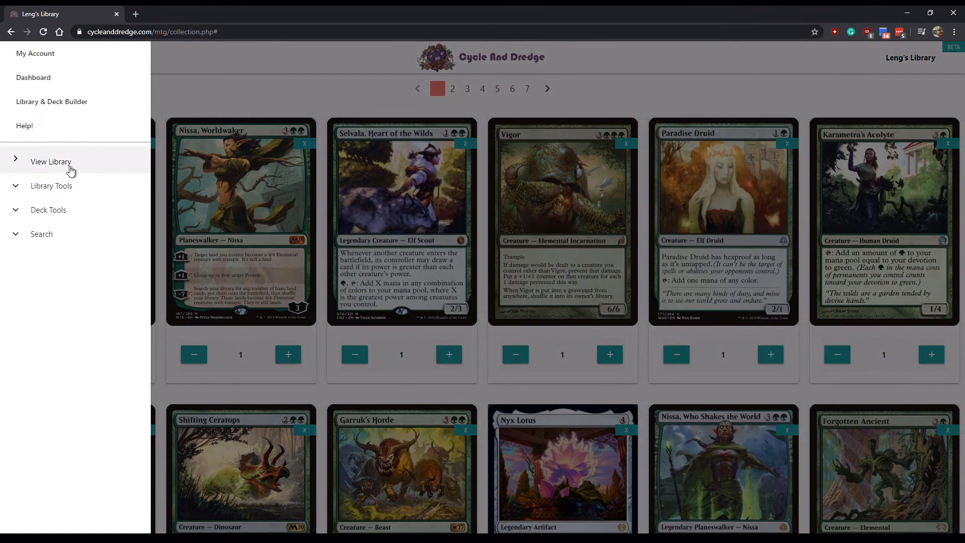
left_click(70, 171)
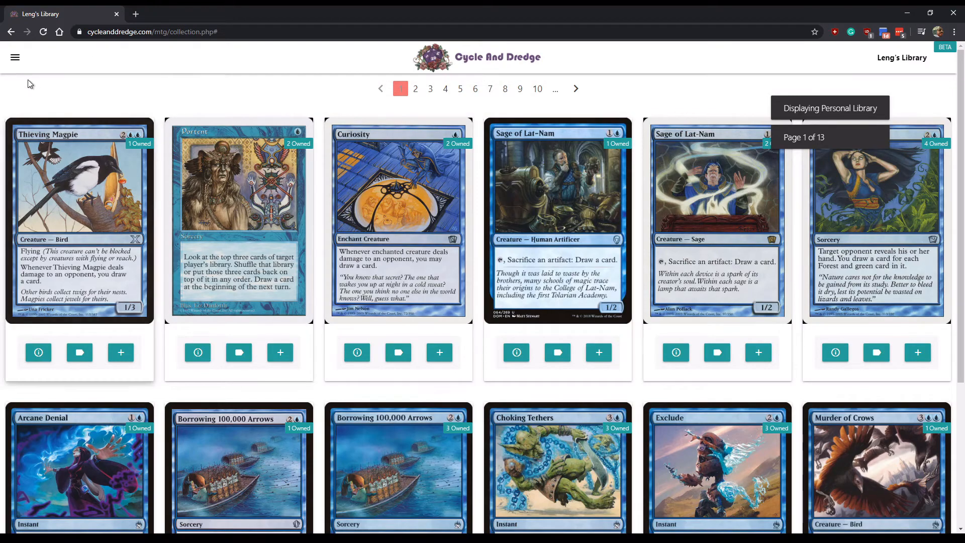
left_click(15, 58)
left_click(54, 164)
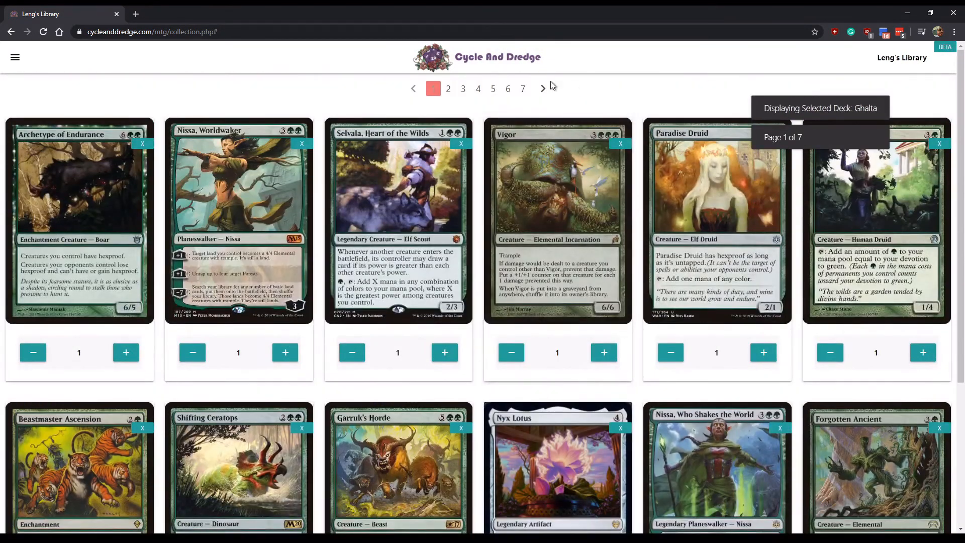
- Page forward and back through the Ghalta deck, and enlarge then close Selvala, Heart of the Wilds
left_click(543, 91)
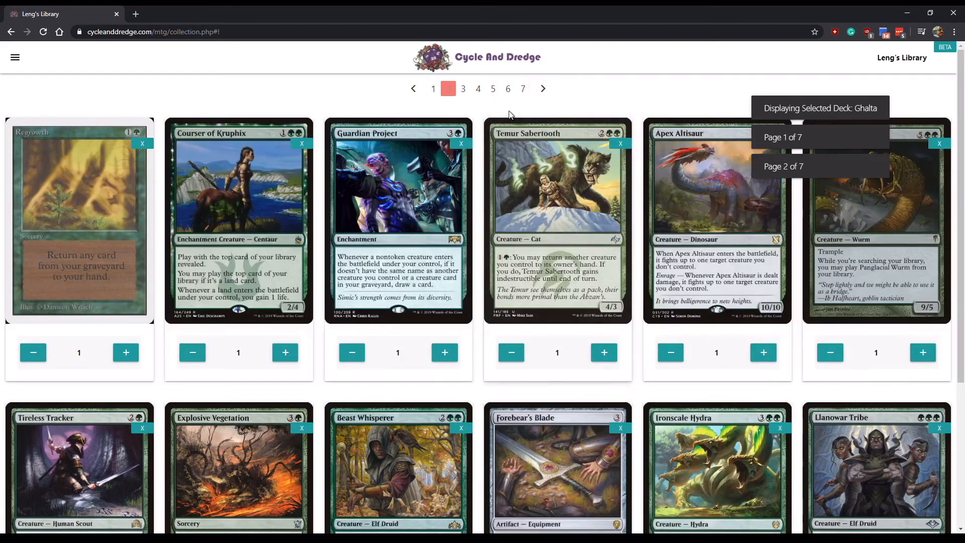
left_click(413, 90)
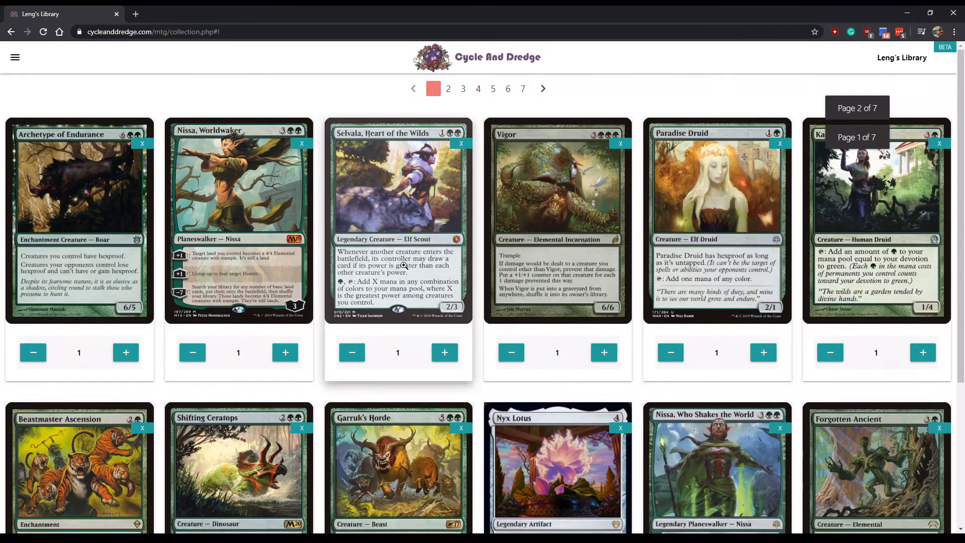
left_click(402, 249)
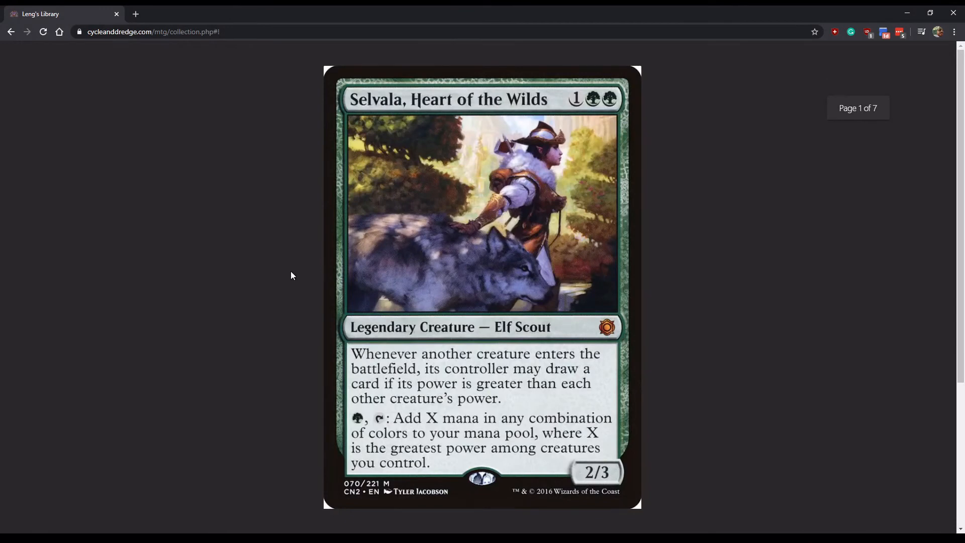
left_click(290, 273)
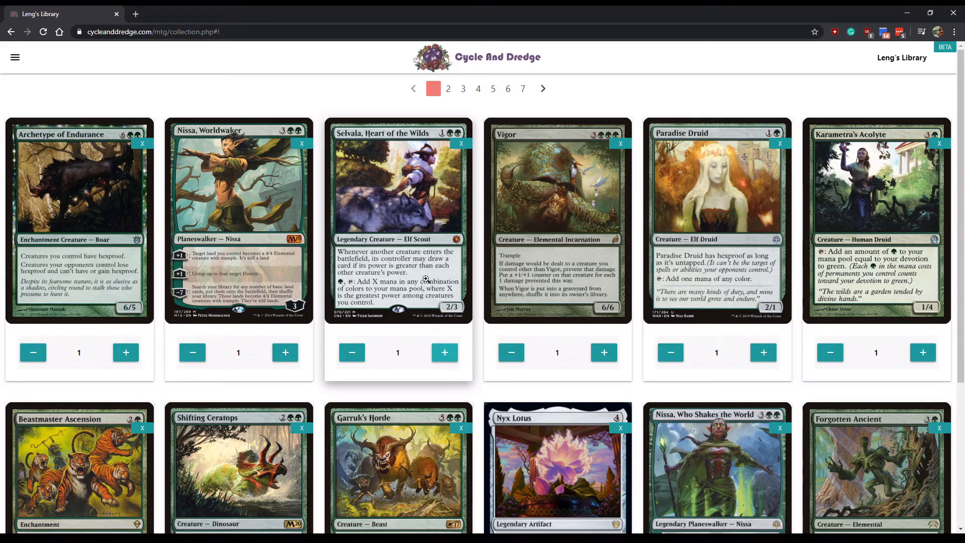
left_click(16, 59)
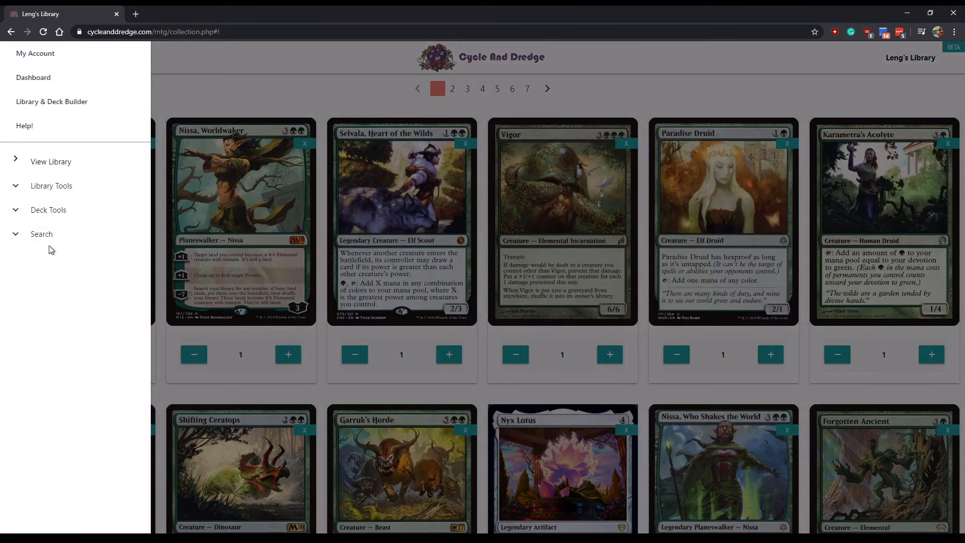
left_click(55, 213)
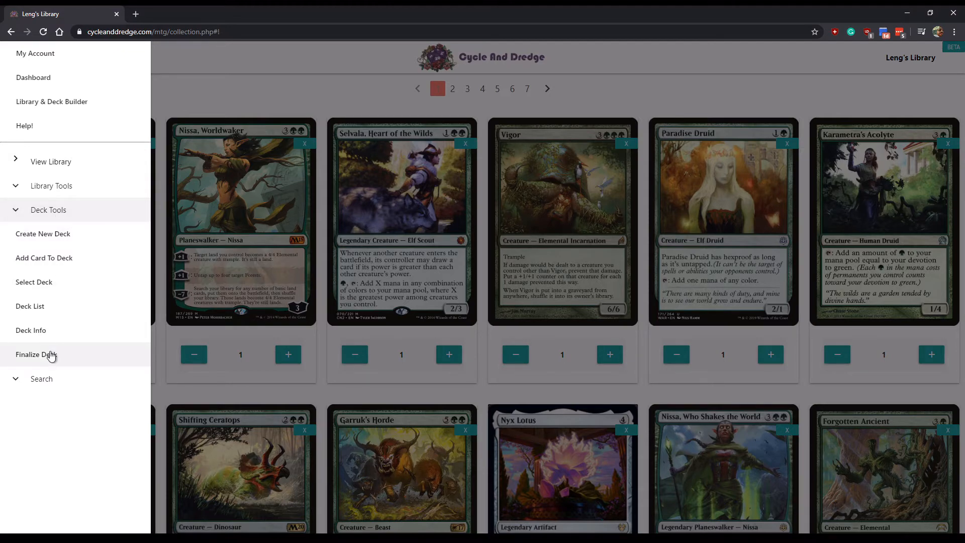
left_click(46, 308)
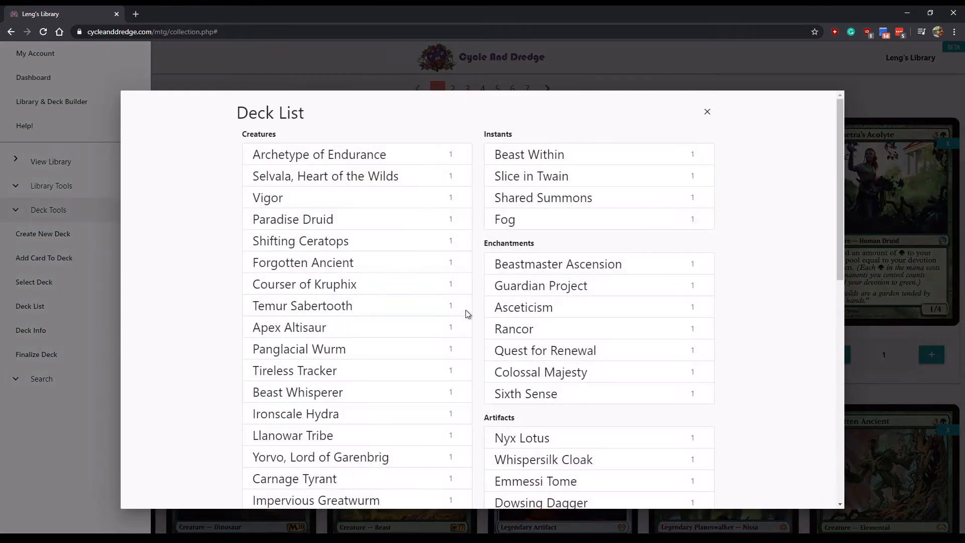
scroll(466, 314, "down", 4)
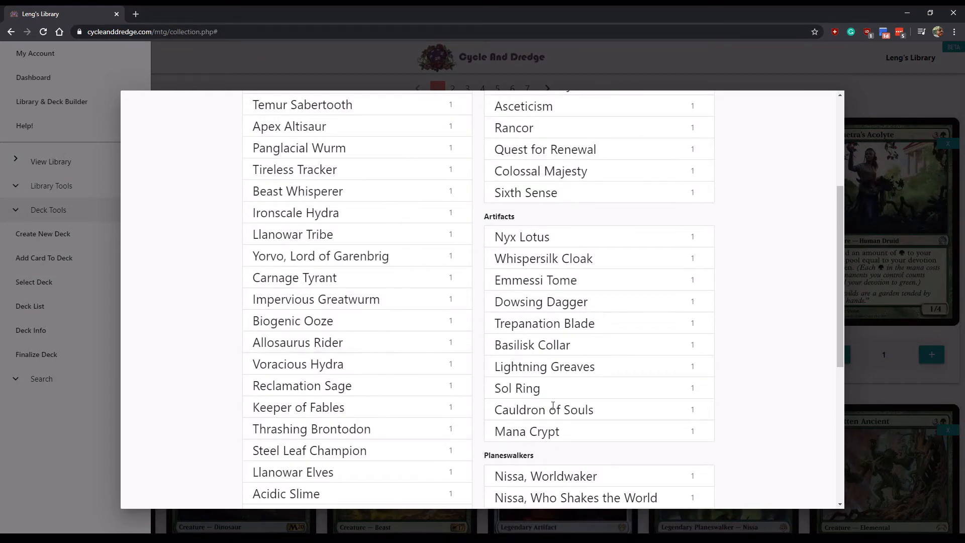
scroll(570, 413, "down", 5)
scroll(338, 405, "down", 2)
scroll(409, 312, "up", 10)
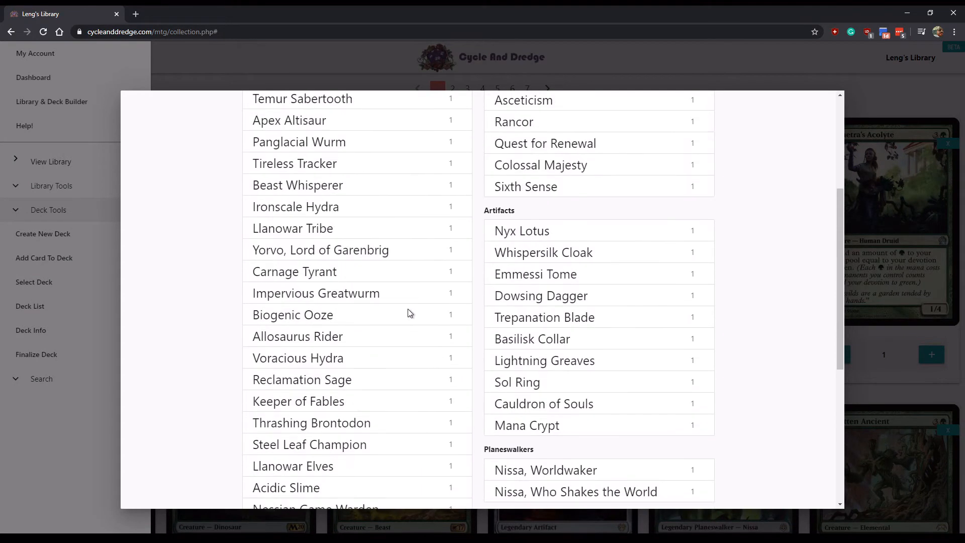
left_click(707, 106)
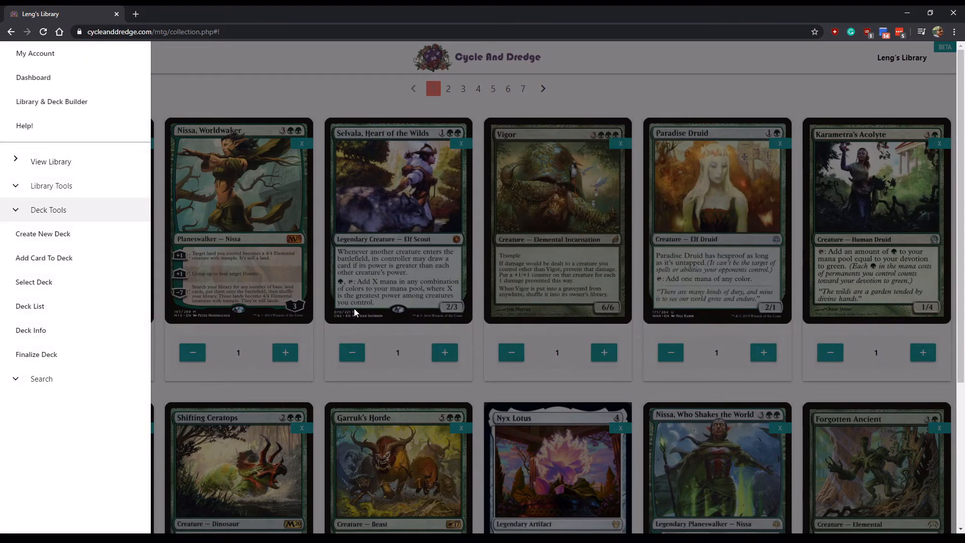
- Open the Ghalta deck's statistics showing total card counts and estimated ramp, removal and card draw
left_click(45, 334)
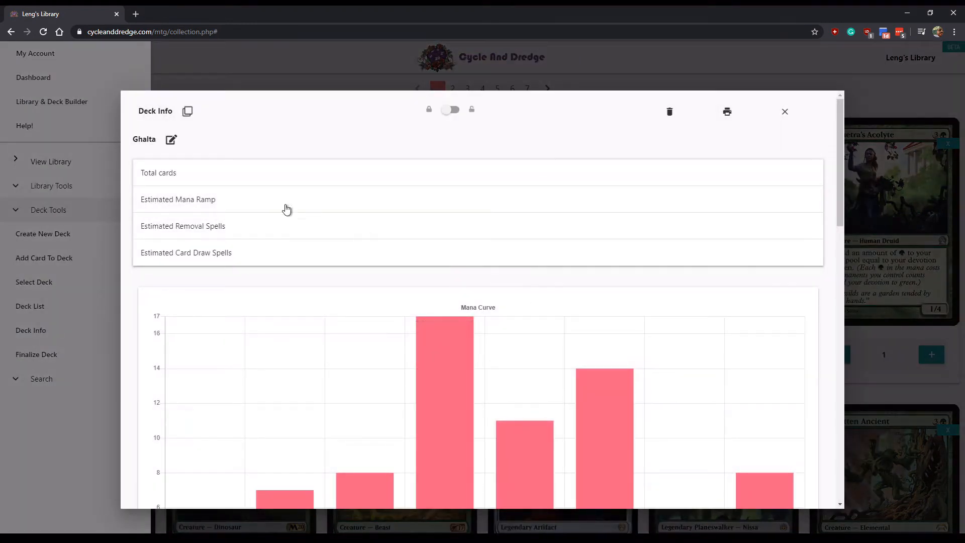
scroll(407, 259, "down", 1)
scroll(407, 260, "up", 1)
left_click(231, 174)
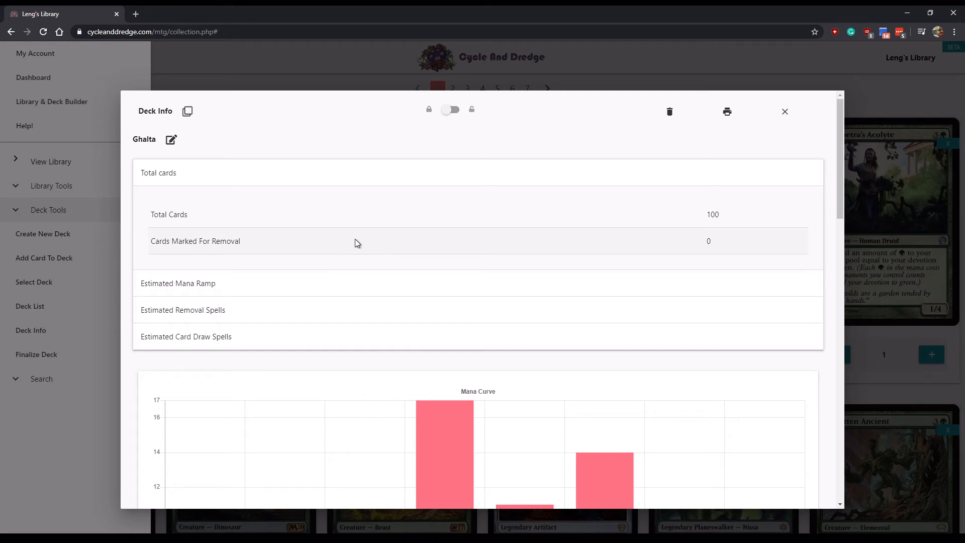
left_click(328, 293)
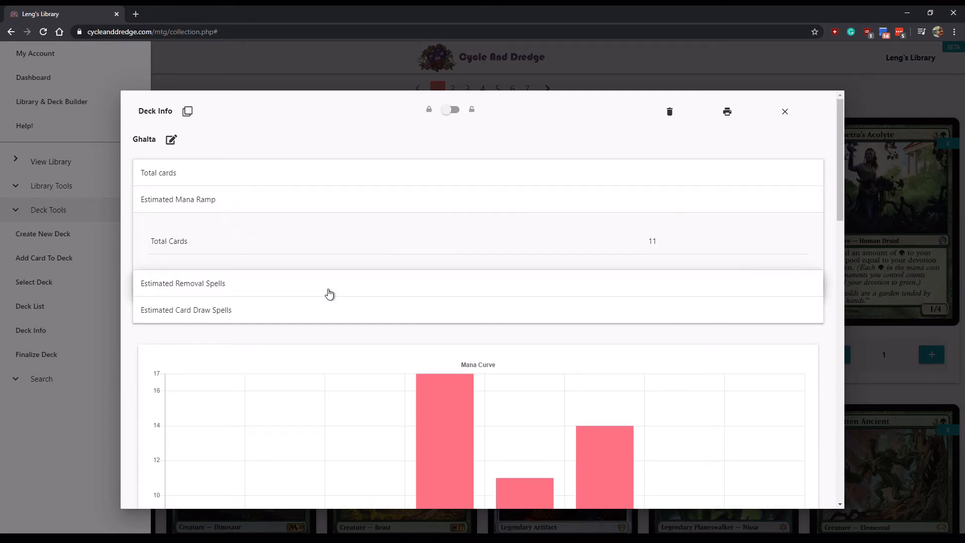
left_click(353, 291)
left_click(331, 316)
- Make Dragons the active deck from the Current Decks list
scroll(445, 266, "down", 5)
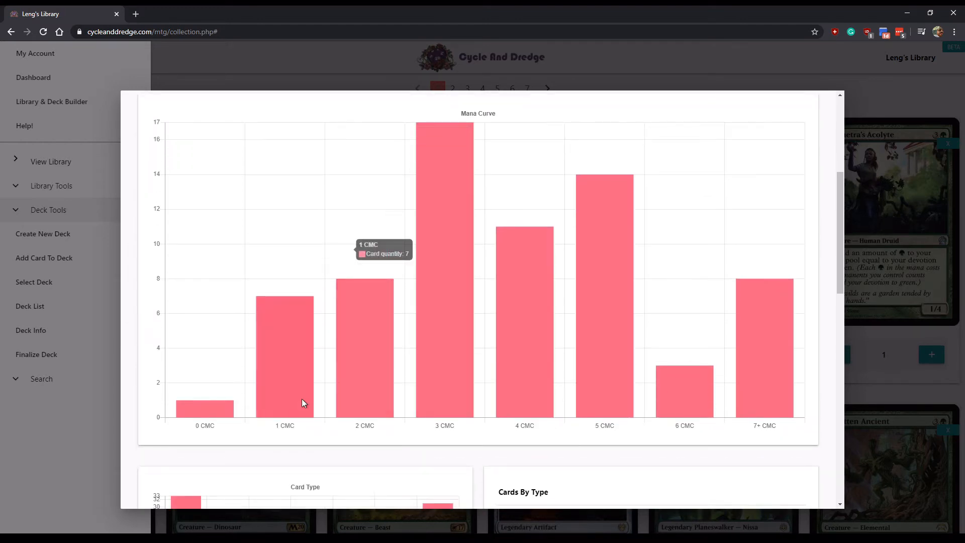
scroll(537, 351, "down", 5)
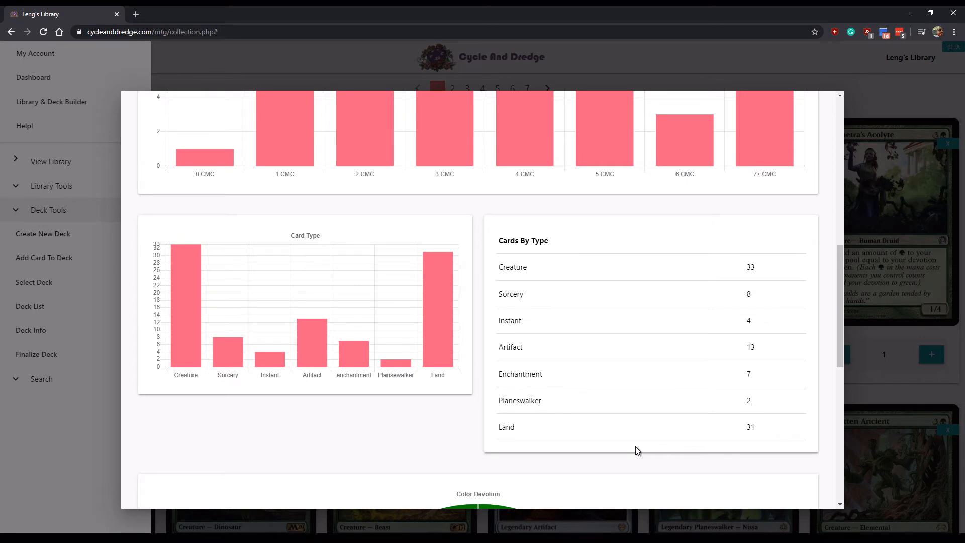
scroll(719, 327, "down", 4)
scroll(729, 332, "down", 3)
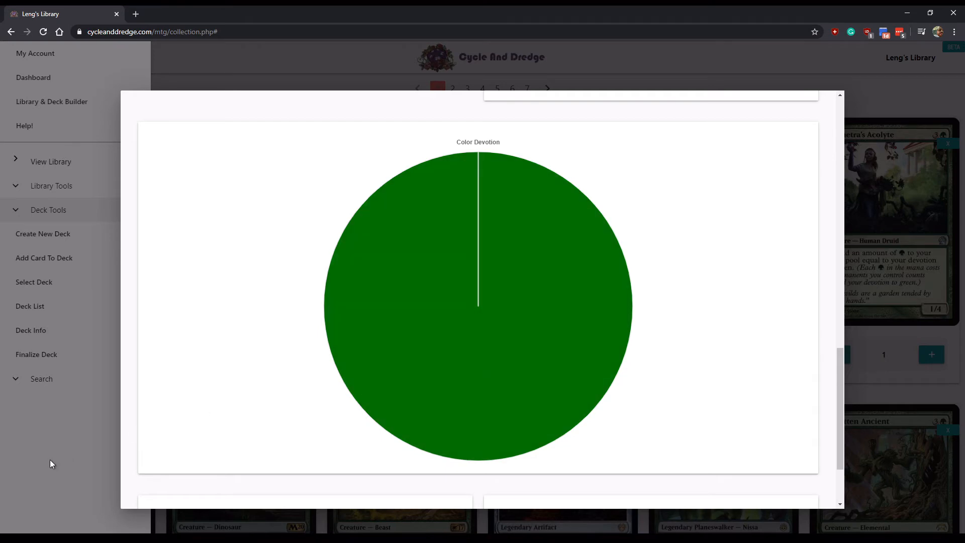
left_click(42, 282)
left_click(285, 223)
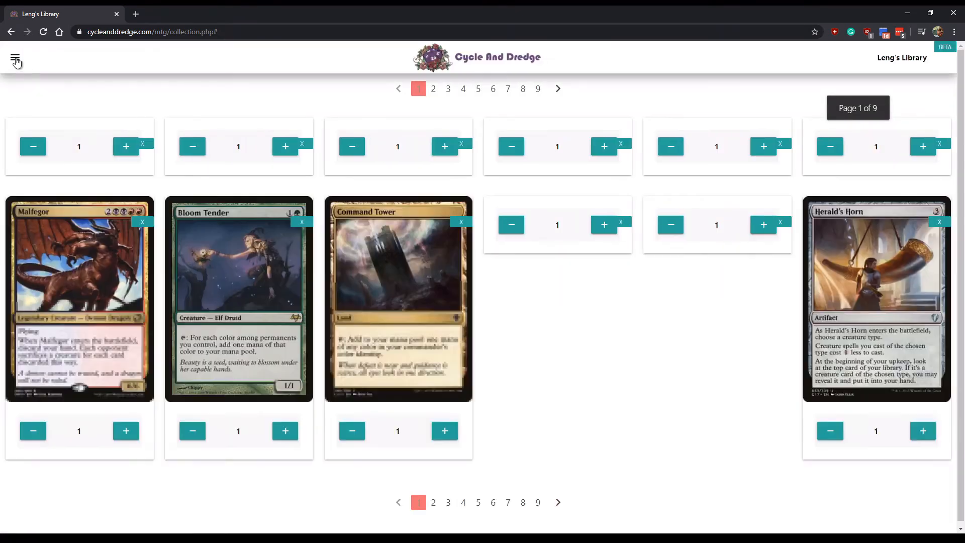
left_click(15, 58)
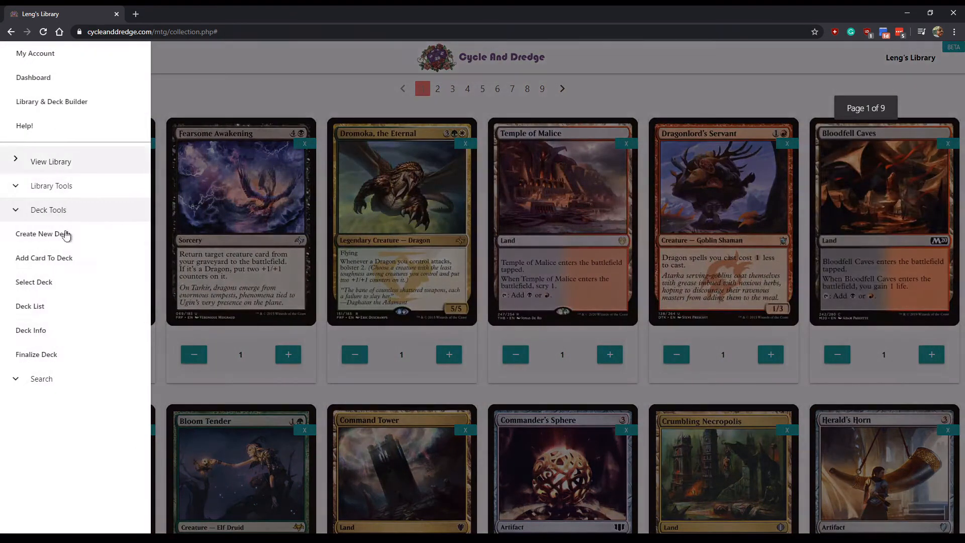
left_click(48, 329)
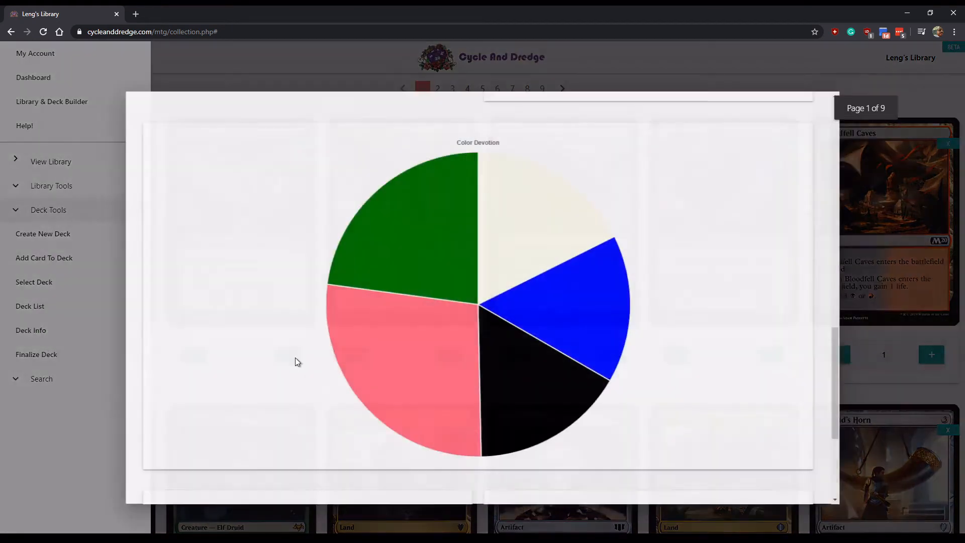
scroll(382, 354, "down", 3)
scroll(463, 357, "up", 1)
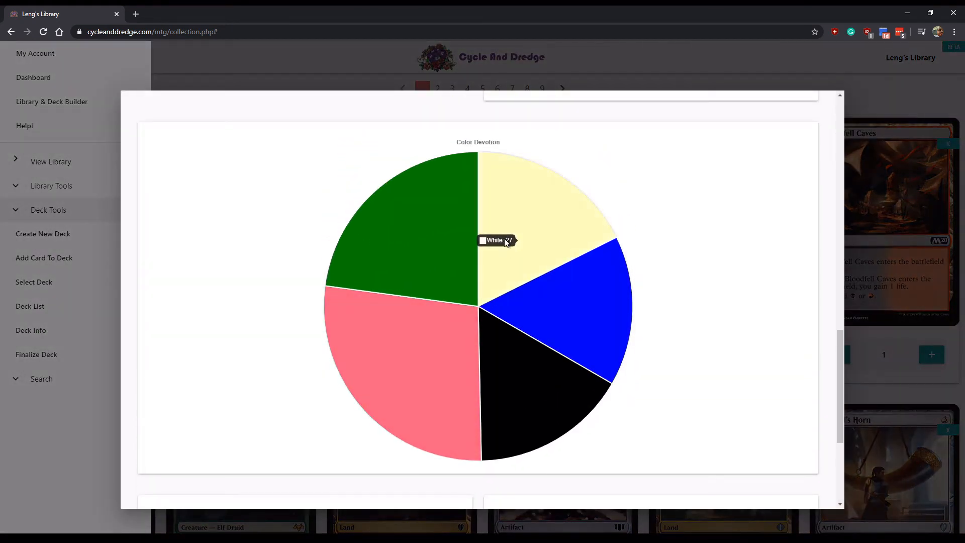
mouse_move(572, 302)
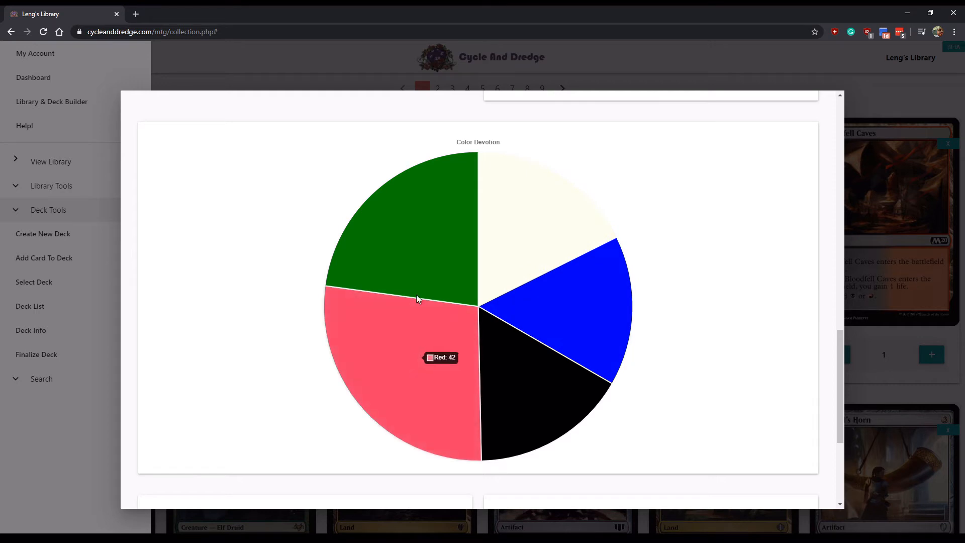
mouse_move(408, 232)
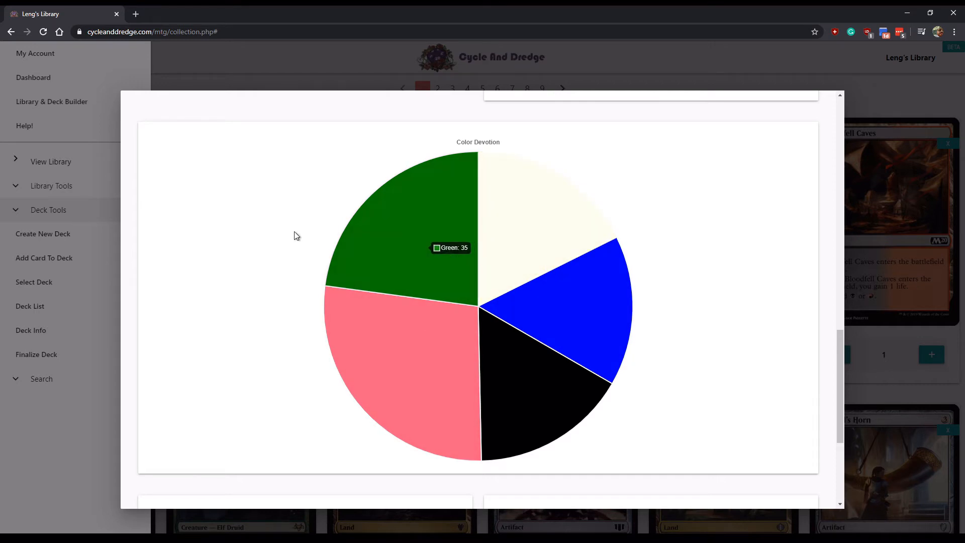
scroll(267, 241, "down", 4)
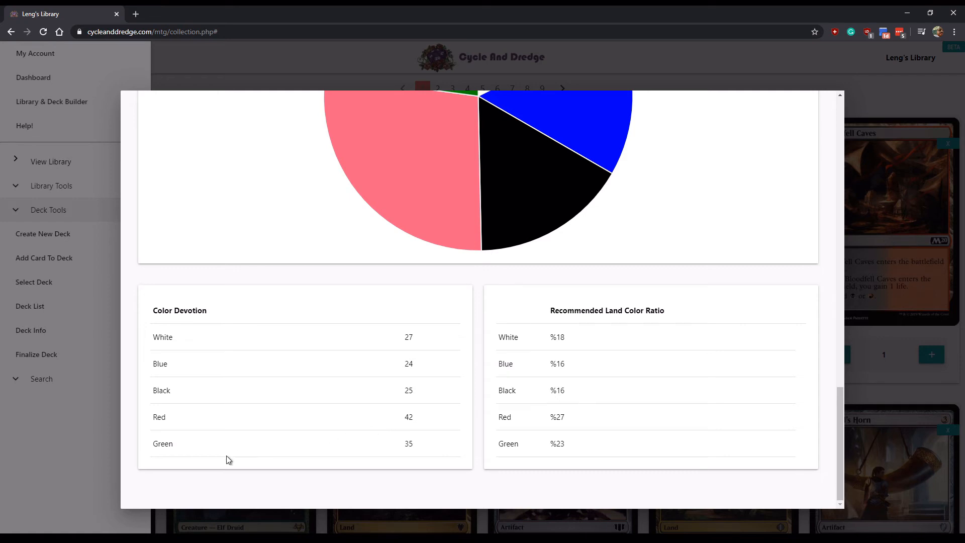
left_click(89, 488)
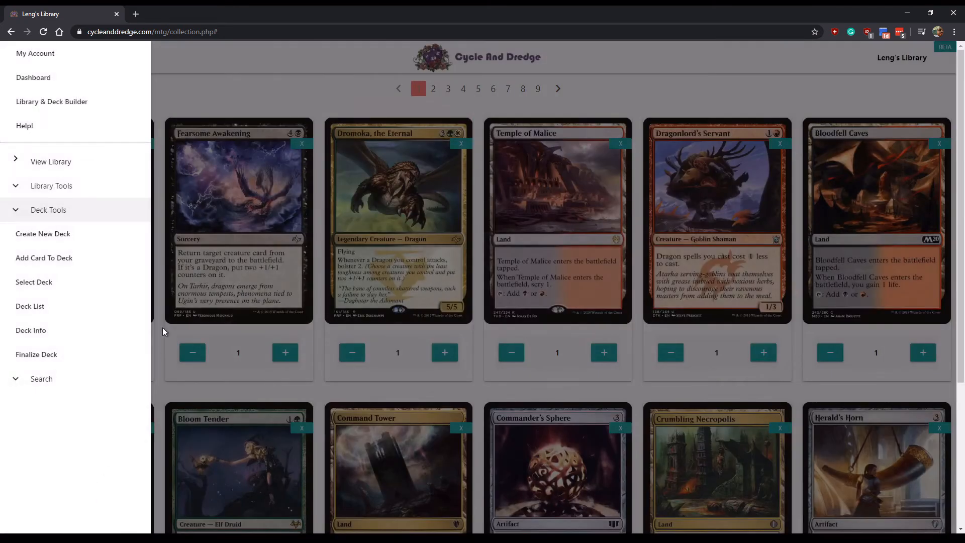
- Select the test deck from the Current Decks list
left_click(47, 284)
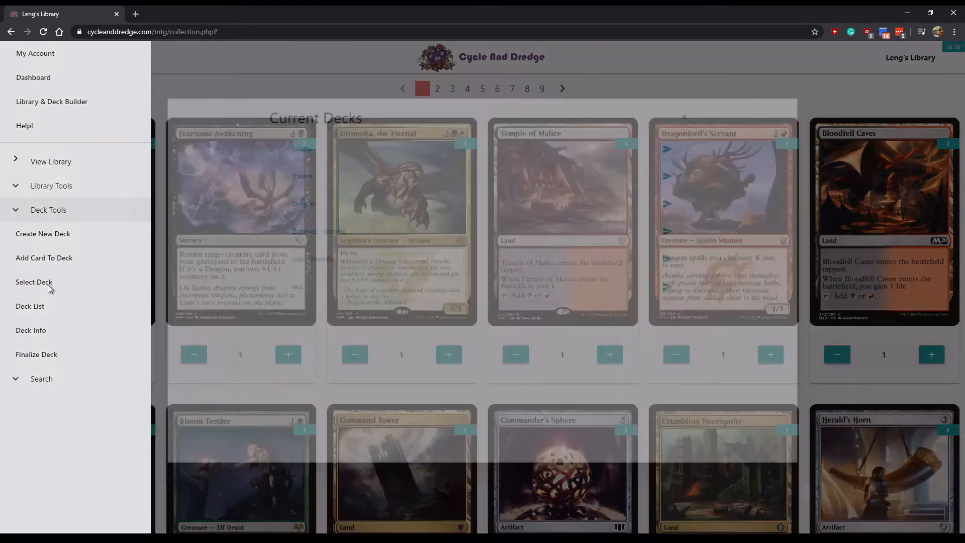
left_click(293, 318)
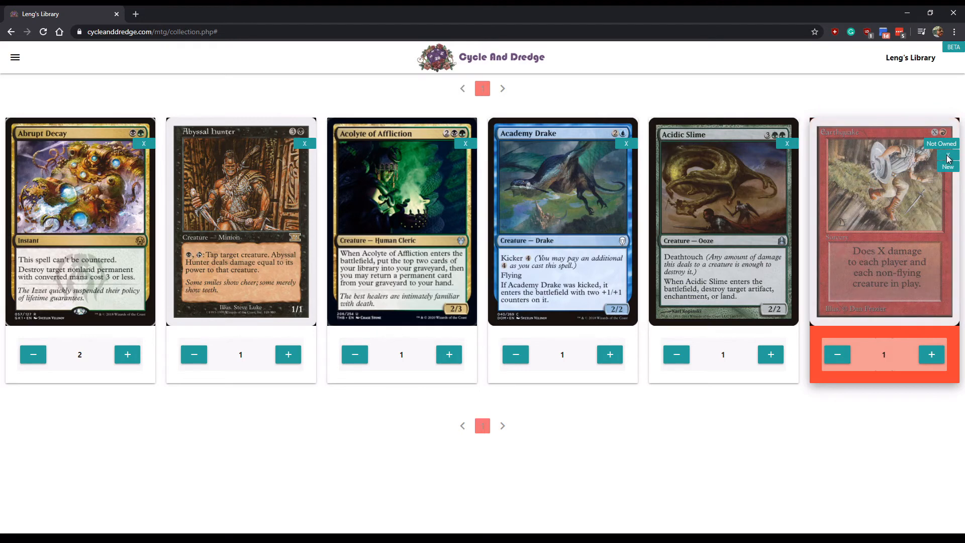
- Mark Earthquake and Acolyte of Affliction for removal and finalize the test deck
left_click(948, 156)
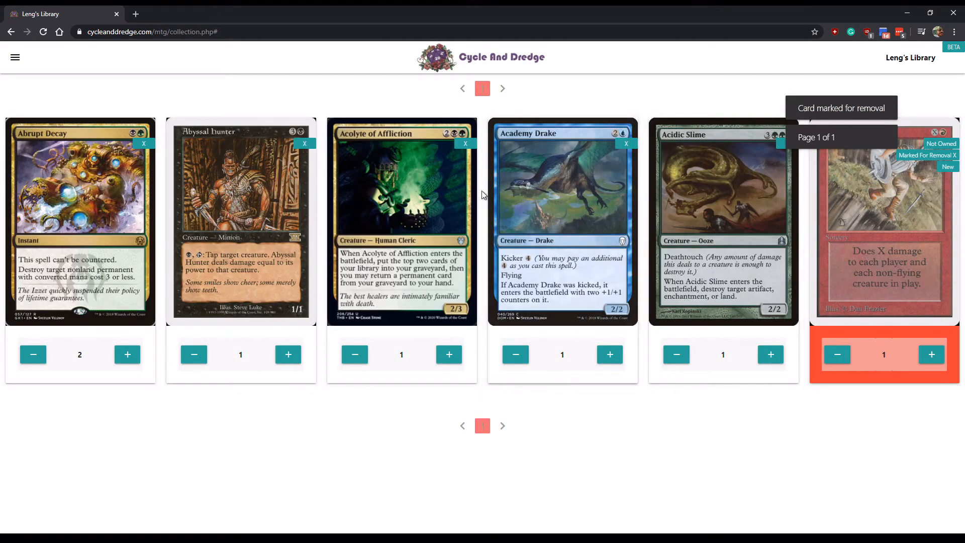
left_click(467, 143)
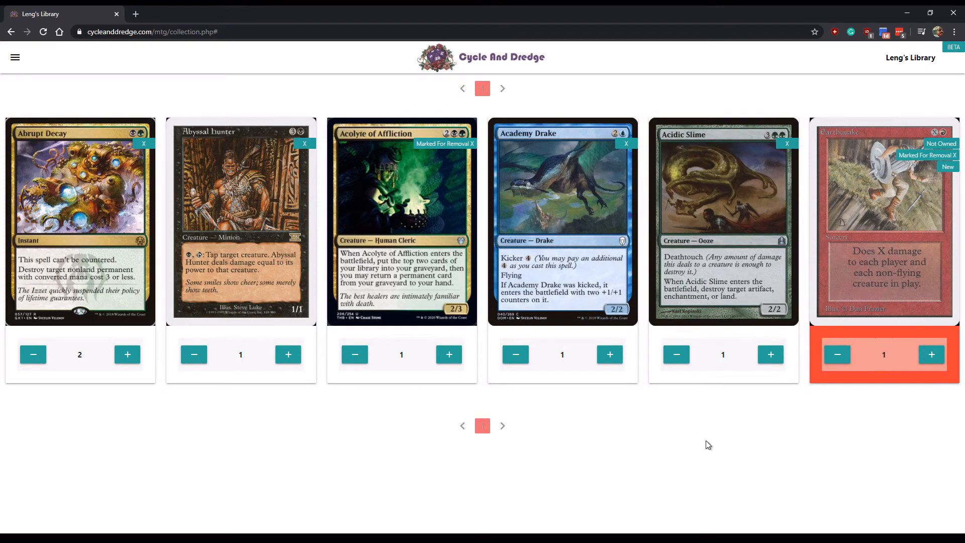
left_click(15, 57)
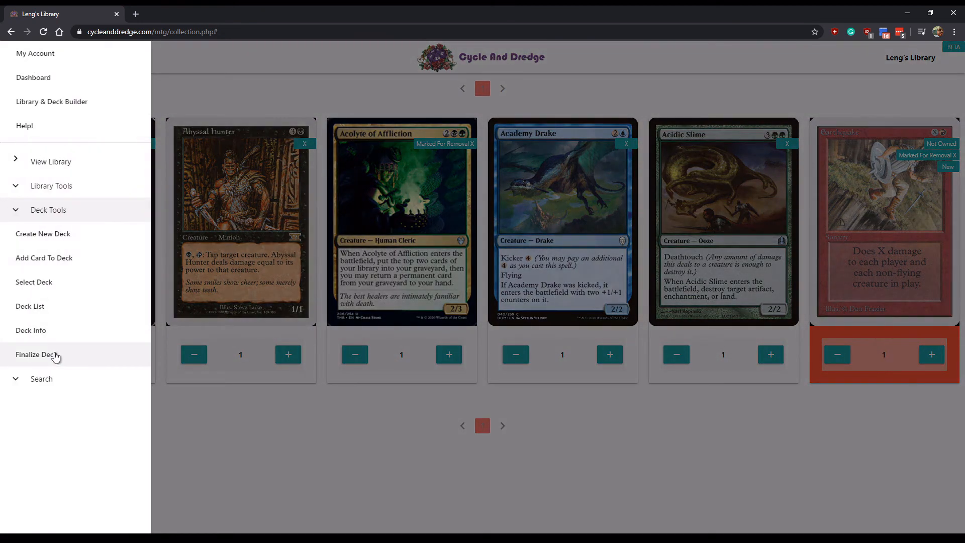
left_click(55, 355)
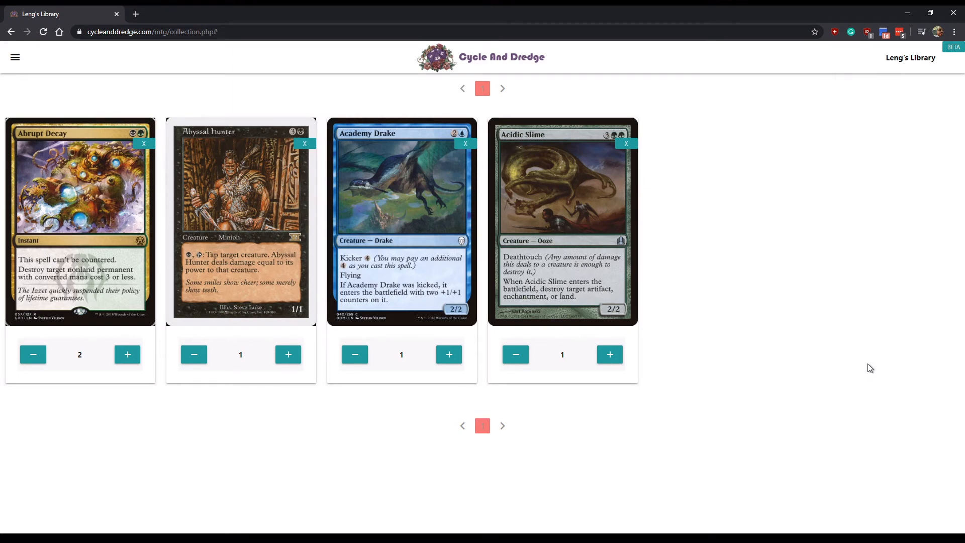
left_click(15, 57)
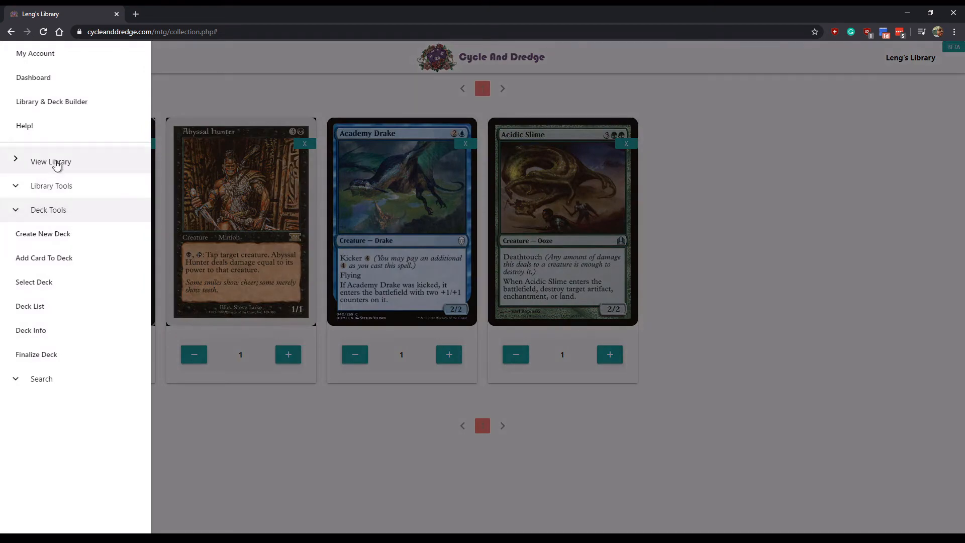
- Add Curiosity from the personal library to the test deck
left_click(55, 160)
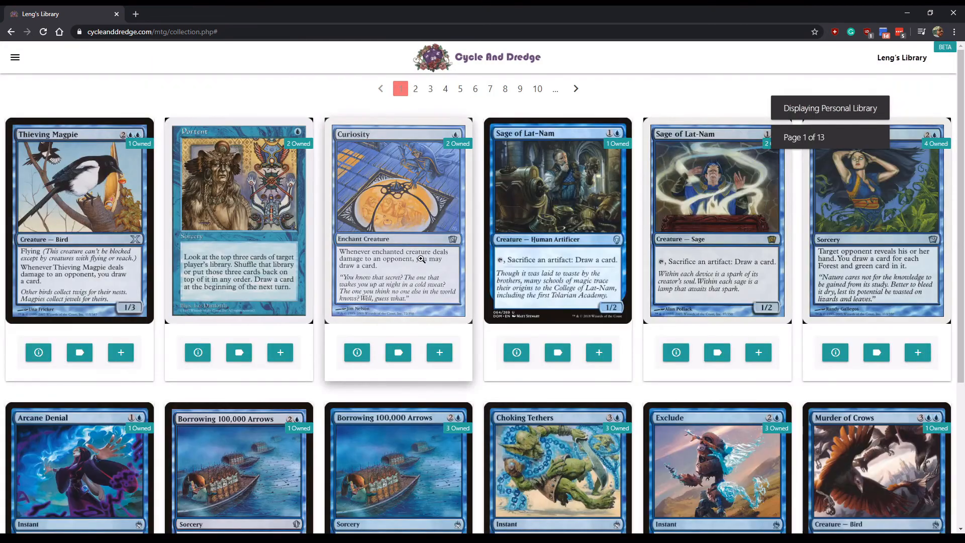
left_click(439, 355)
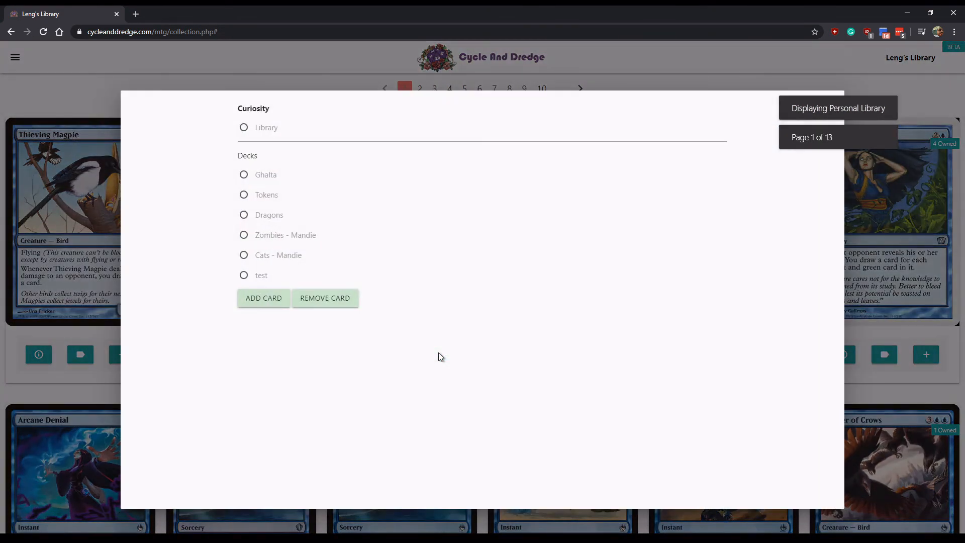
left_click(253, 280)
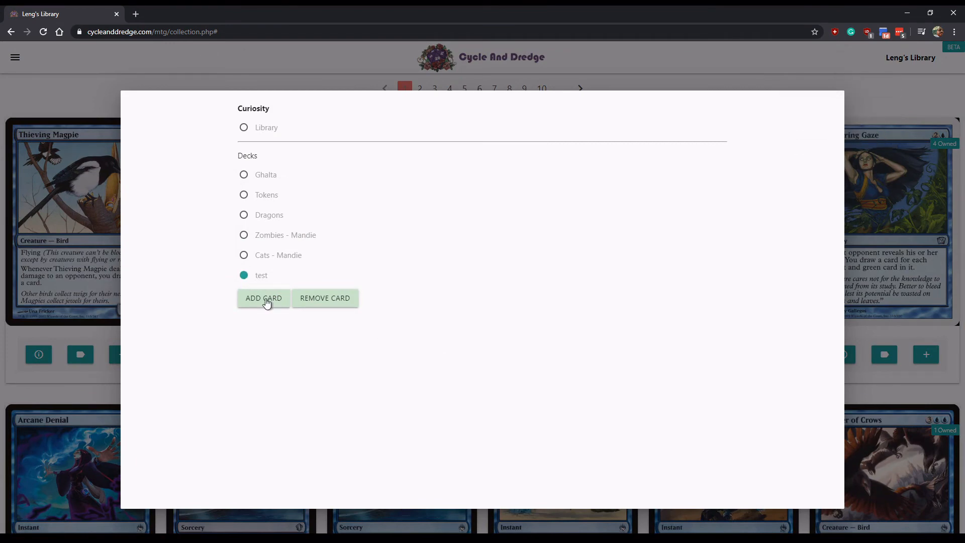
left_click(264, 298)
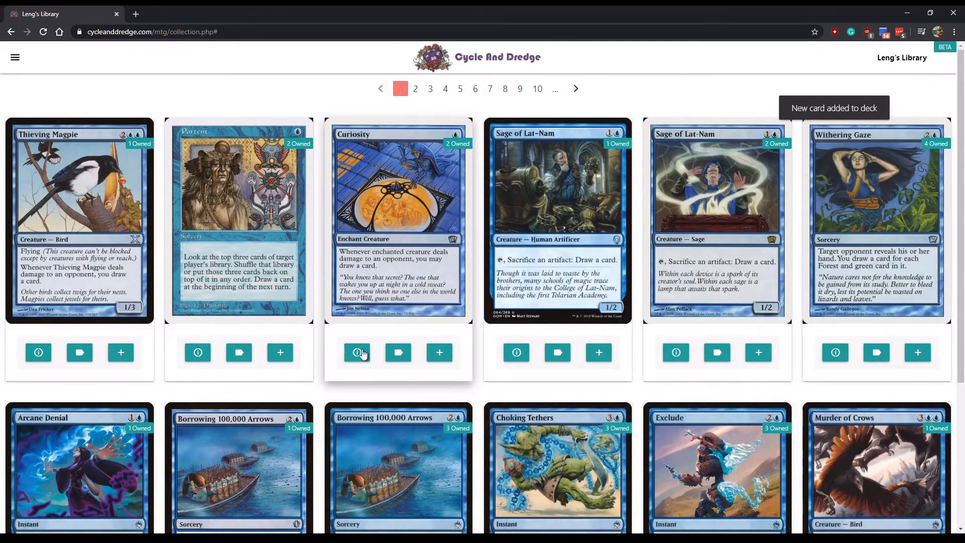
- View the test deck's cards and finalize it through Deck Tools
left_click(15, 57)
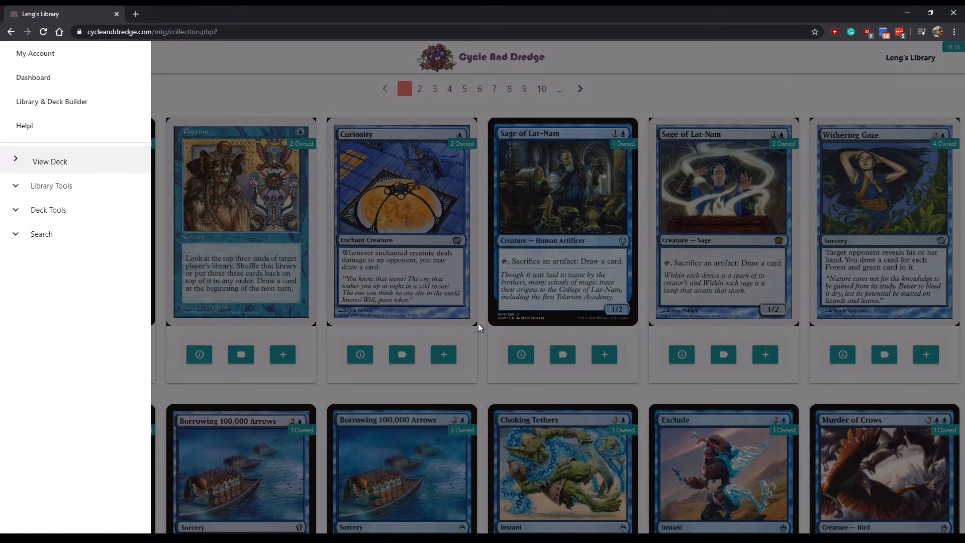
left_click(57, 161)
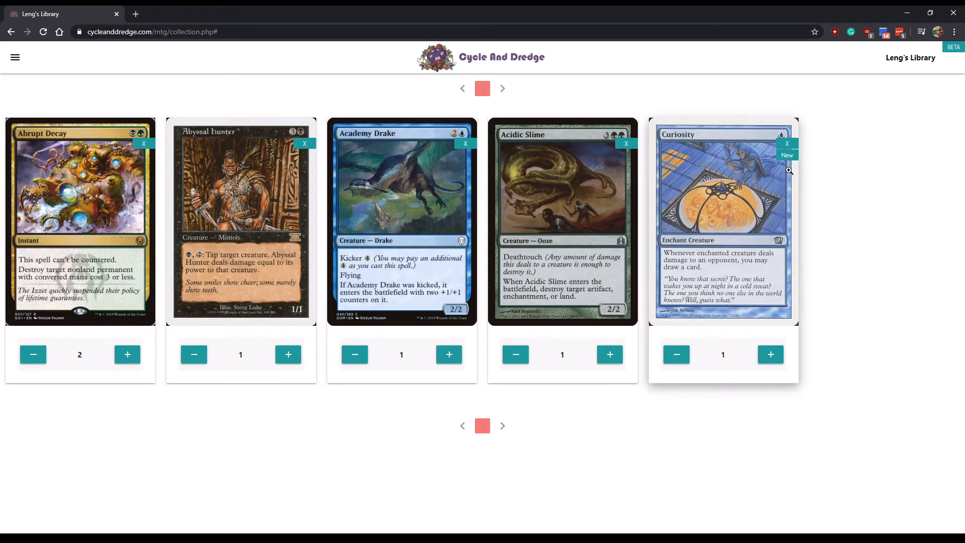
left_click(16, 59)
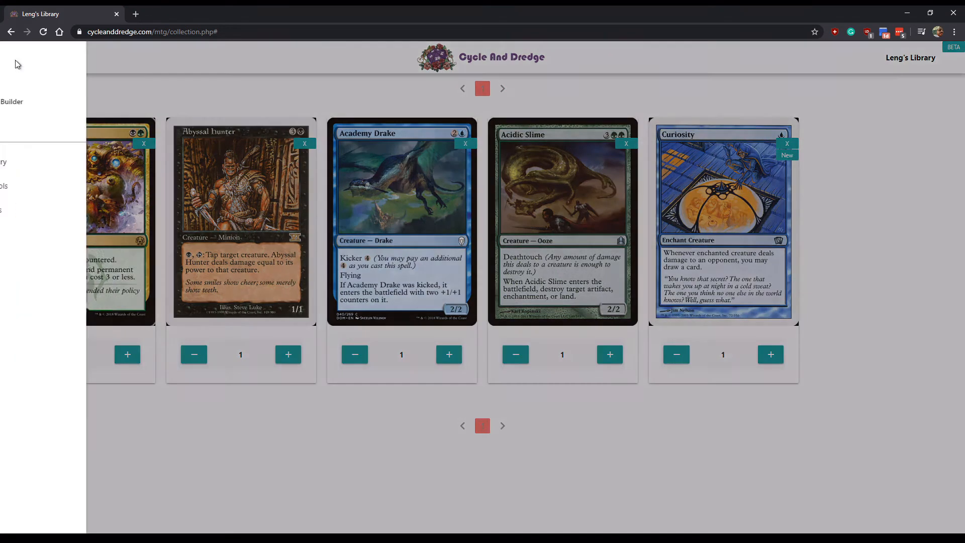
left_click(52, 215)
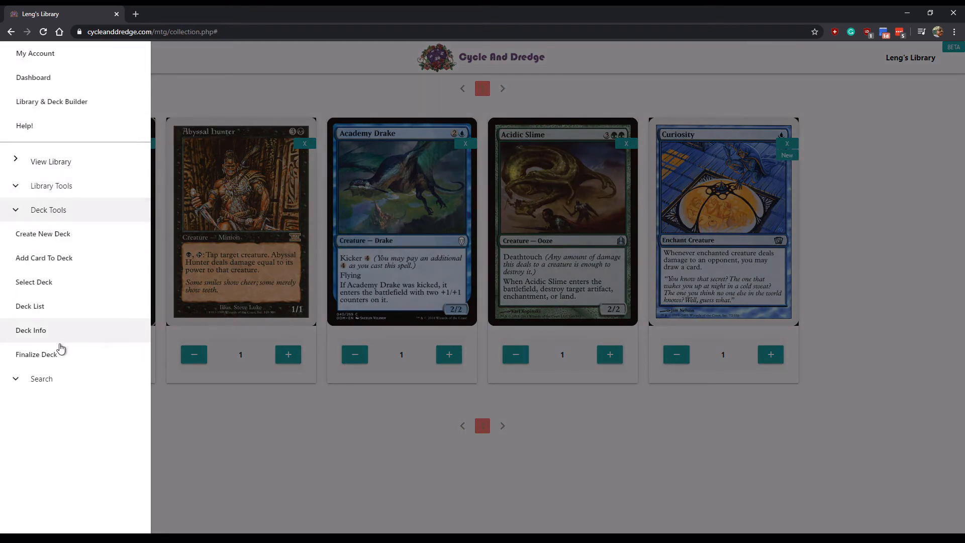
left_click(53, 355)
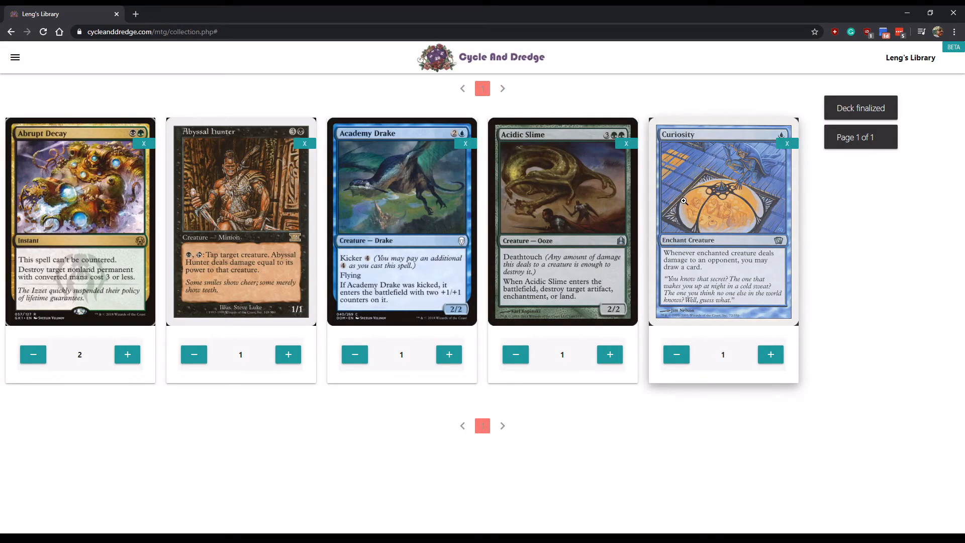
- Expand the Library Tools and trade search options in the navigation menu
left_click(14, 58)
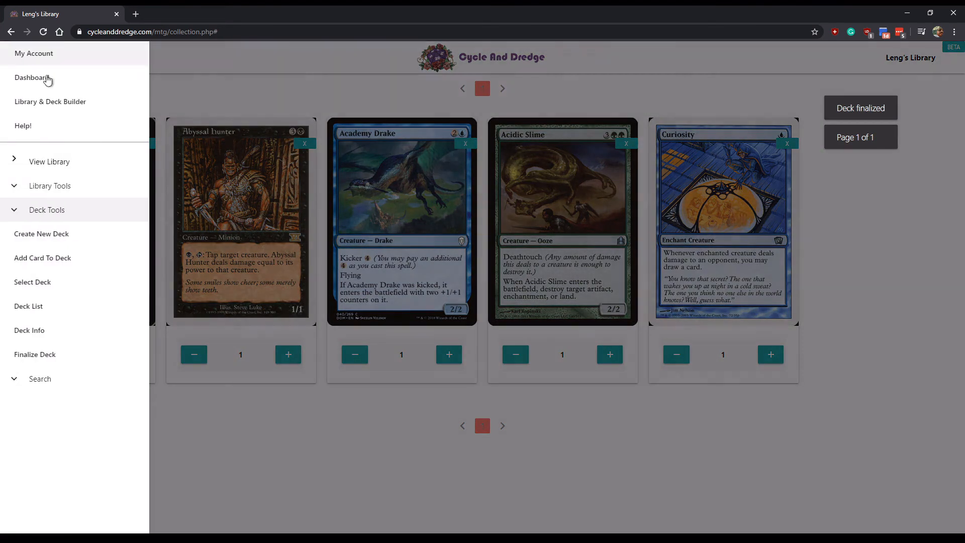
left_click(50, 186)
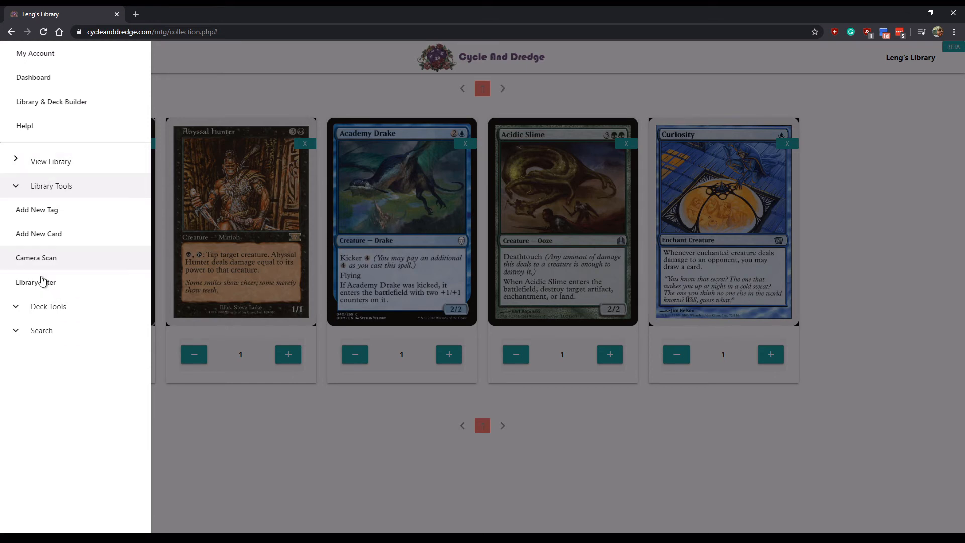
left_click(44, 331)
- Run a trade search for 'murder', then return to the personal library at page 1 of 13
left_click(54, 292)
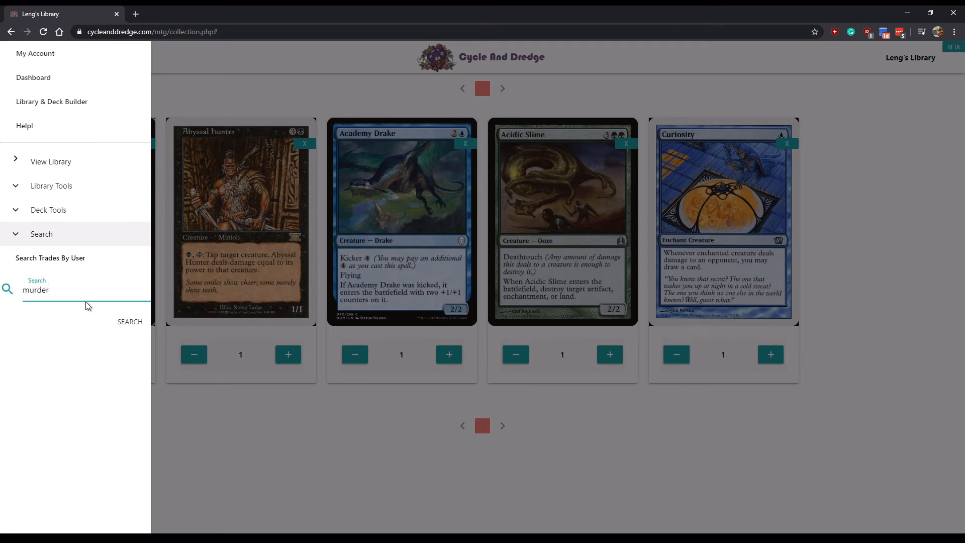
left_click(130, 323)
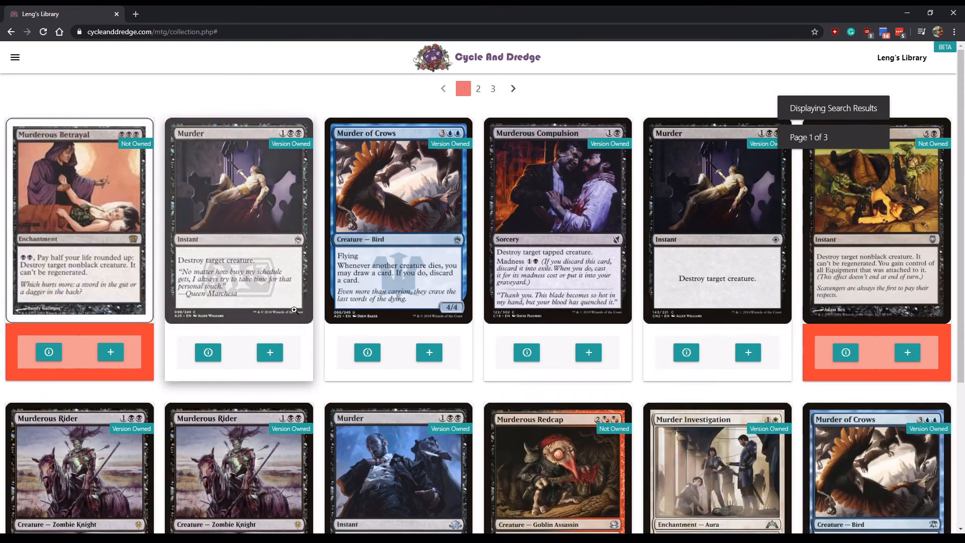
scroll(294, 310, "down", 2)
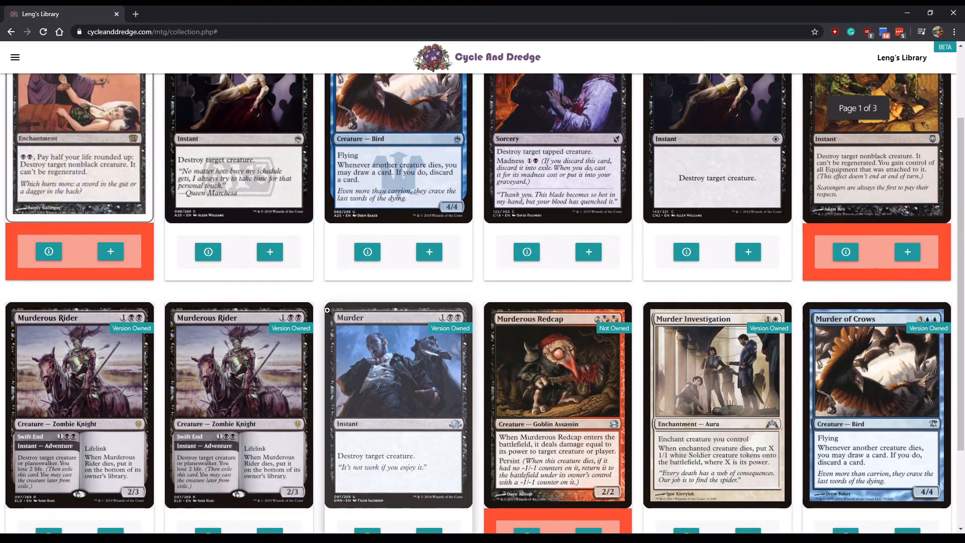
scroll(327, 310, "up", 2)
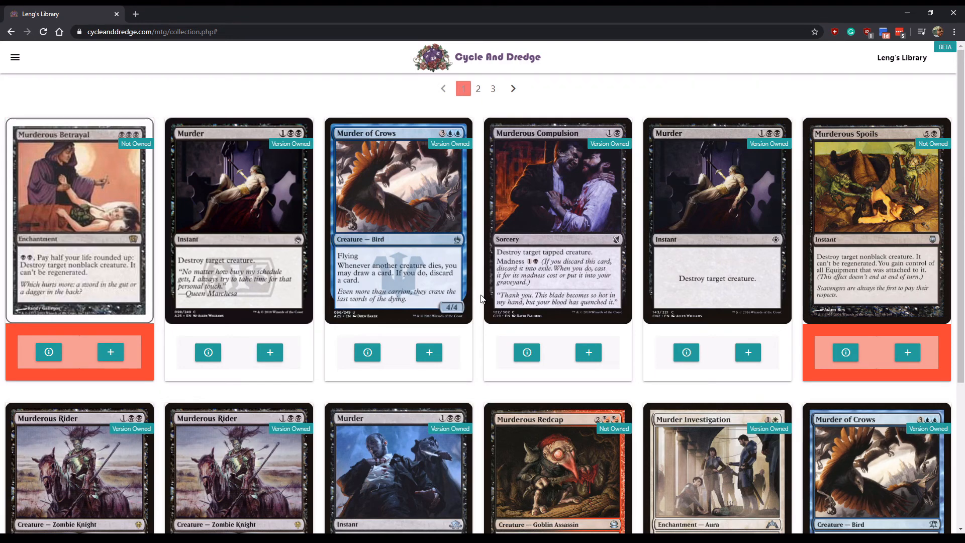
left_click(14, 58)
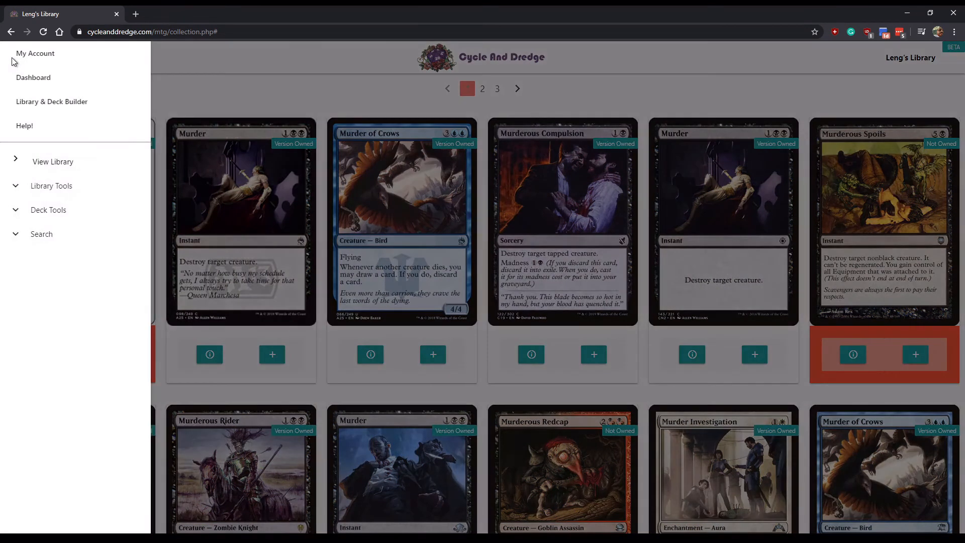
left_click(59, 163)
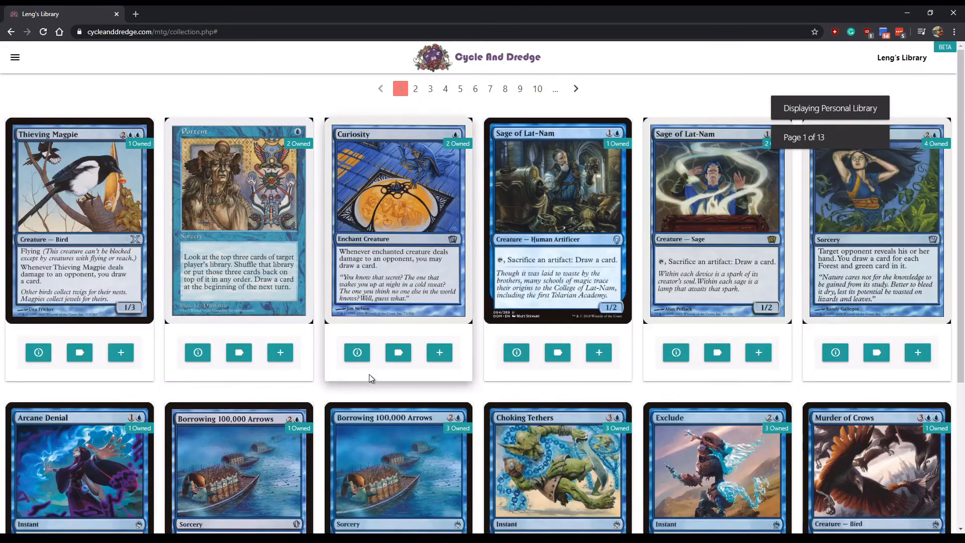
- Apply the For Trade tag to the Curiosity card in the personal library
left_click(356, 352)
left_click(47, 391)
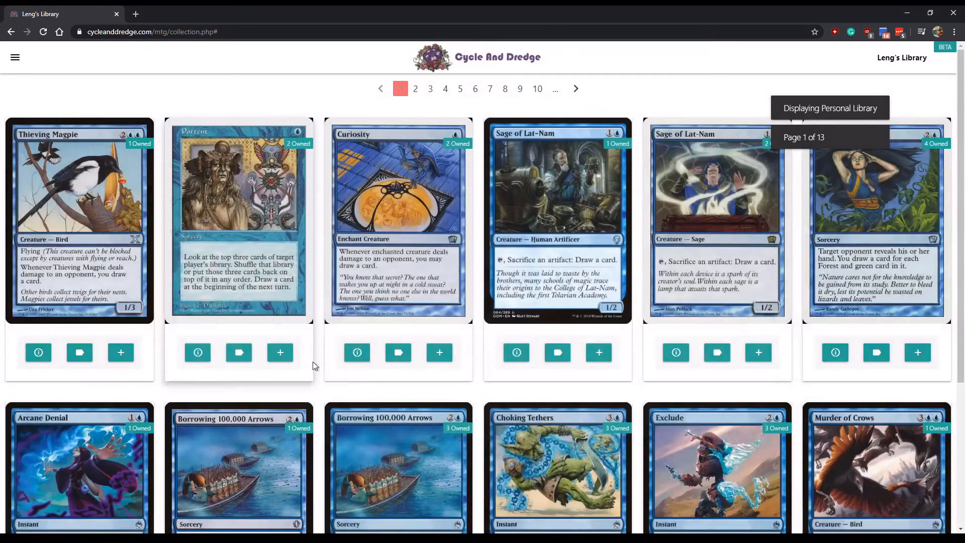
left_click(405, 355)
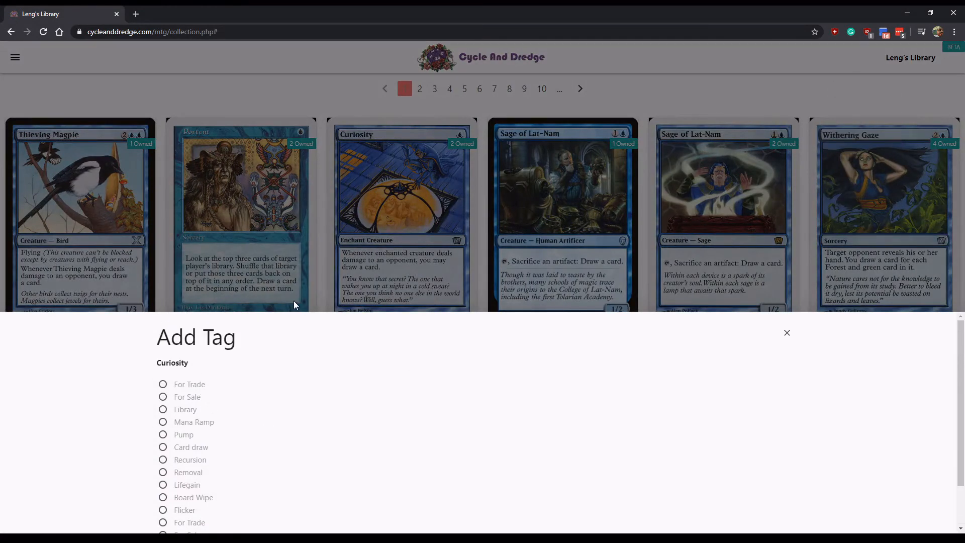
left_click(162, 384)
scroll(237, 405, "down", 1)
left_click(170, 513)
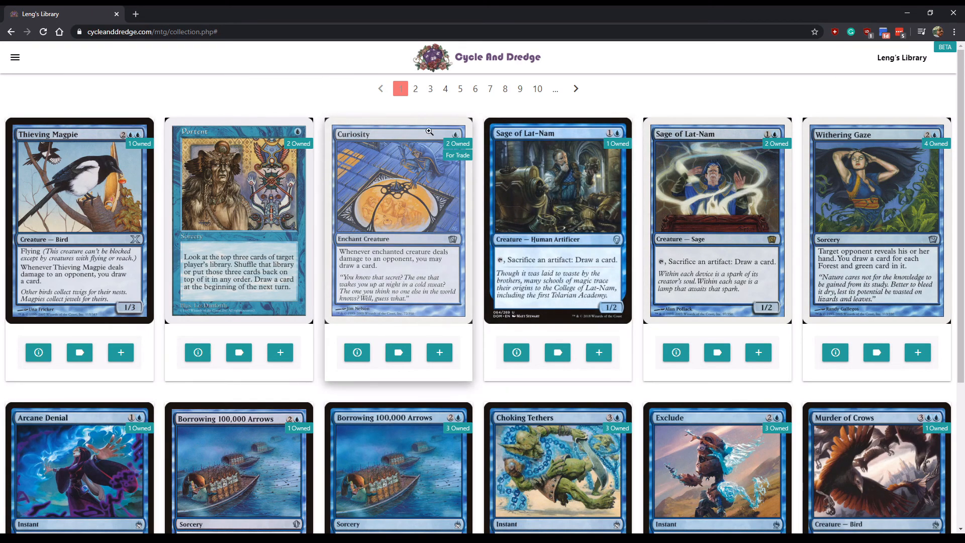
scroll(442, 236, "down", 2)
scroll(454, 250, "up", 2)
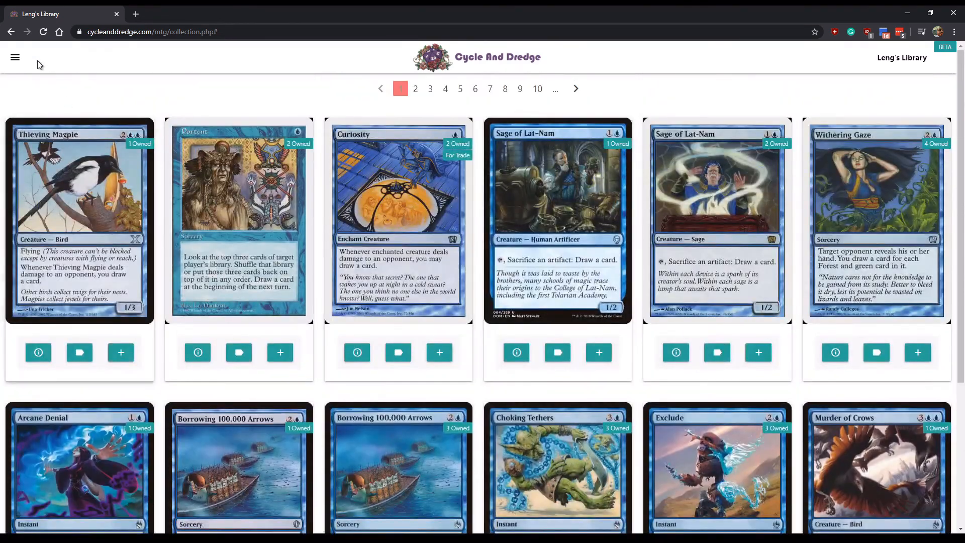
left_click(14, 57)
left_click(35, 232)
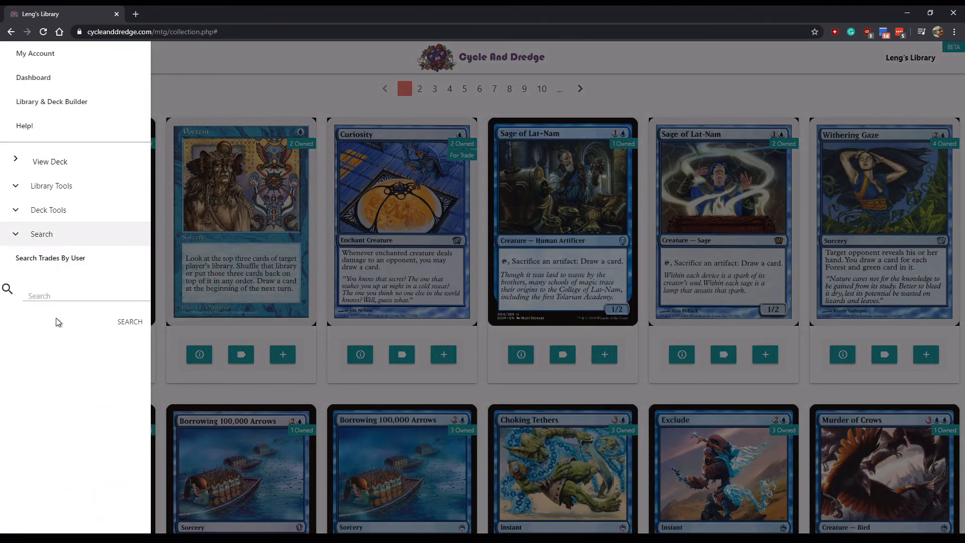
- Search a user's For Trade cards by user name, finding only Curiosity, then reopen the library
left_click(53, 260)
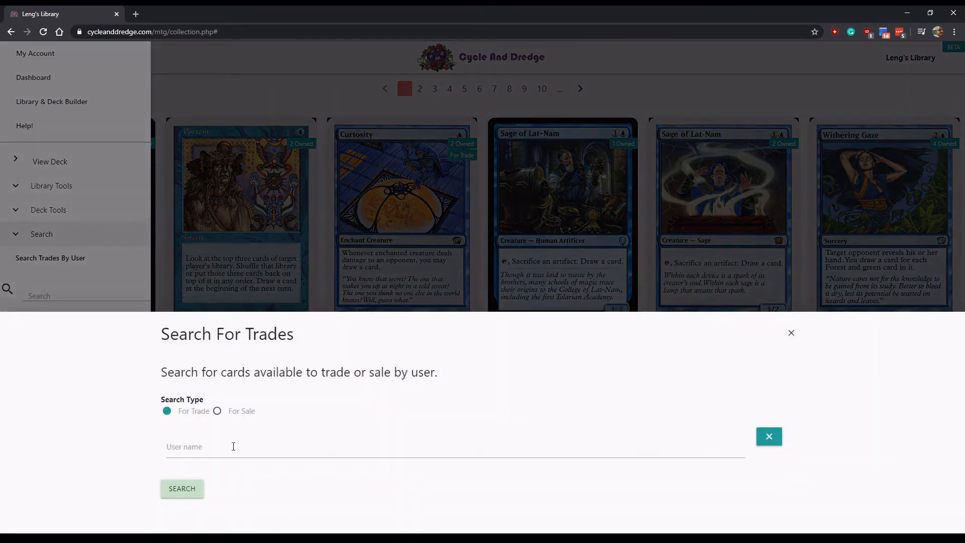
left_click(216, 430)
type("Jon")
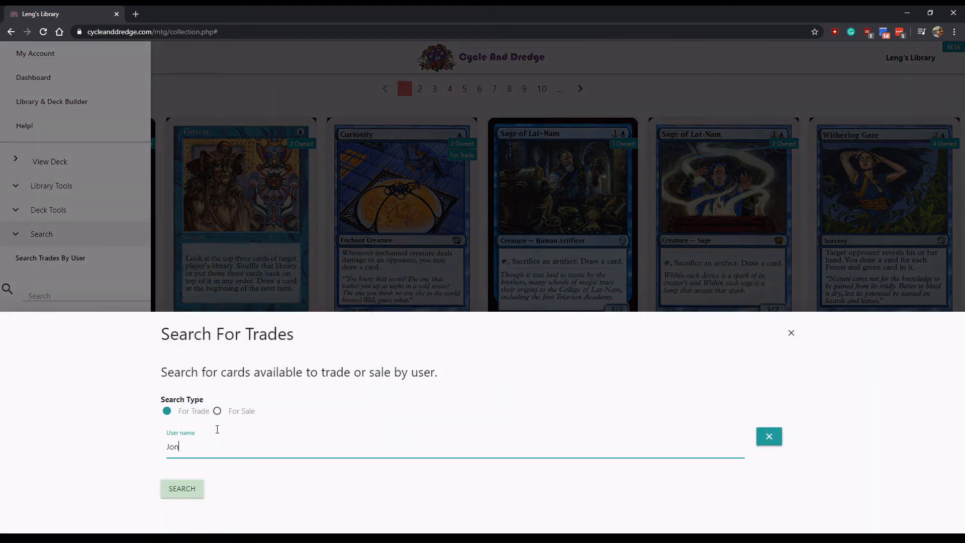
left_click(184, 490)
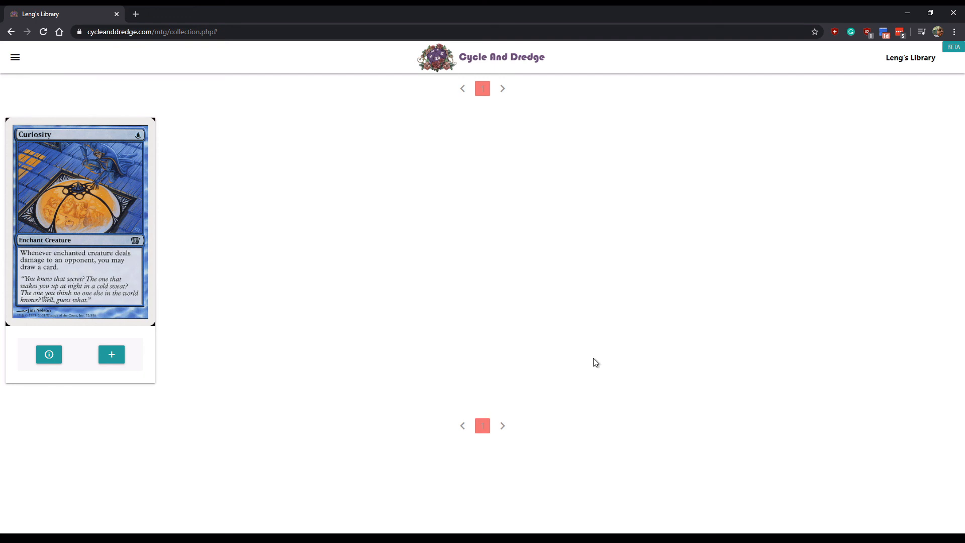
left_click(16, 61)
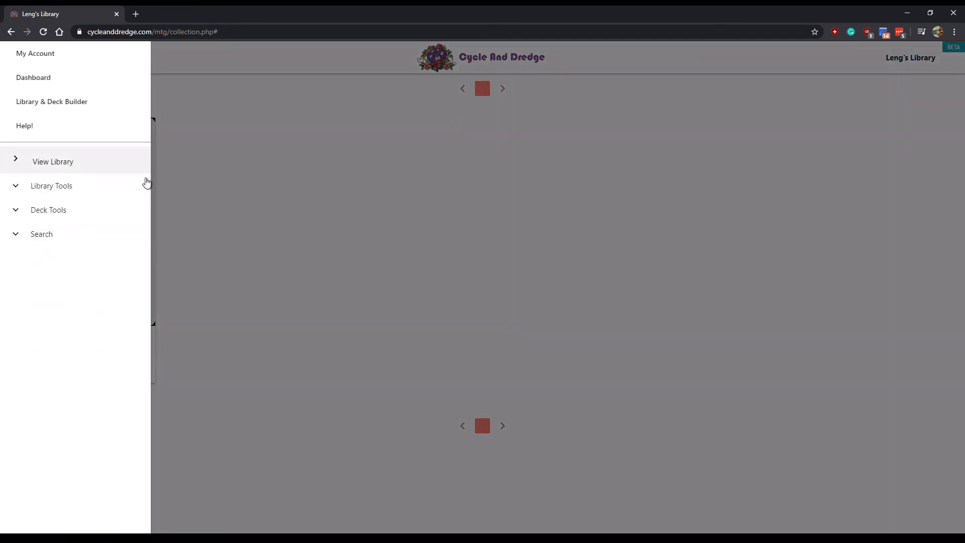
left_click(143, 170)
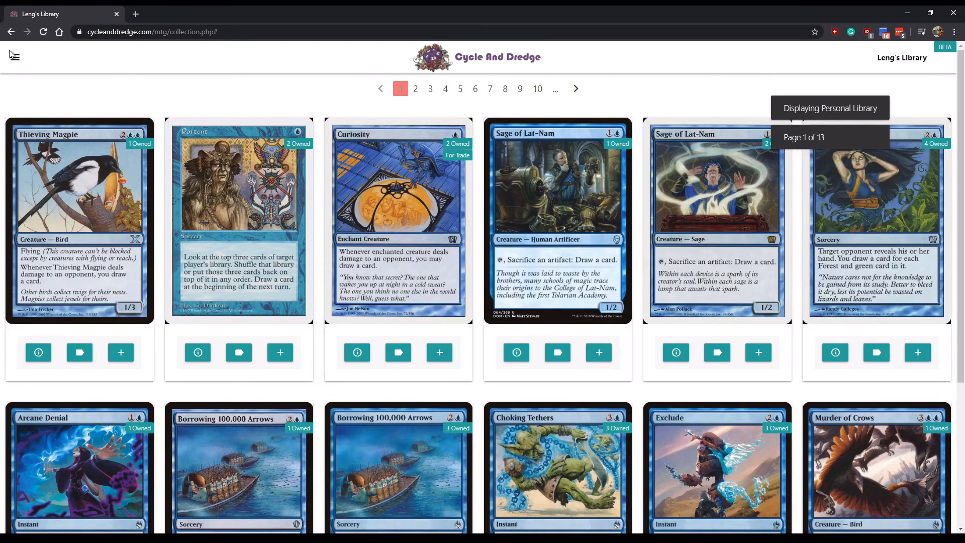
- Clear the 'draw a card' search term in the Library Filter and apply the unfiltered view
left_click(13, 56)
left_click(50, 188)
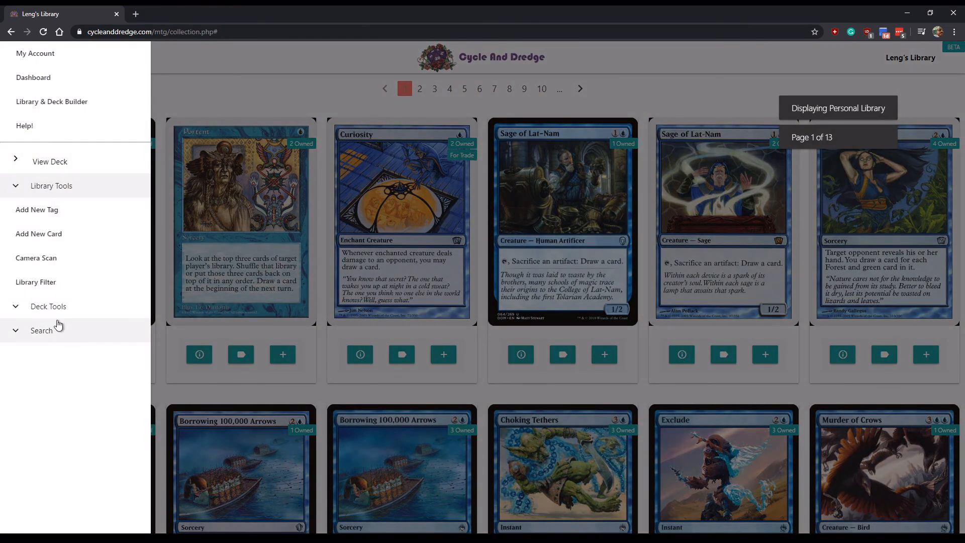
left_click(36, 282)
left_click(258, 241)
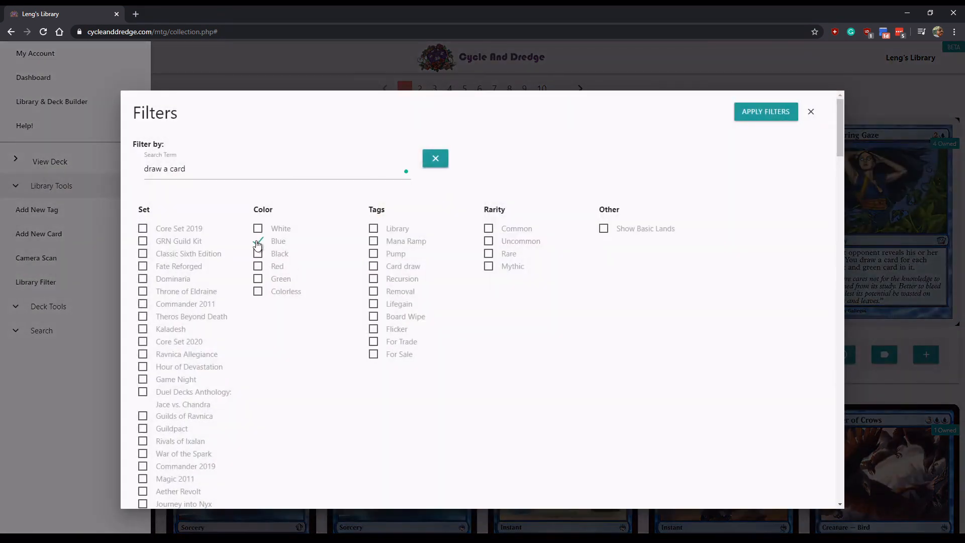
left_click(258, 242)
left_click(401, 168)
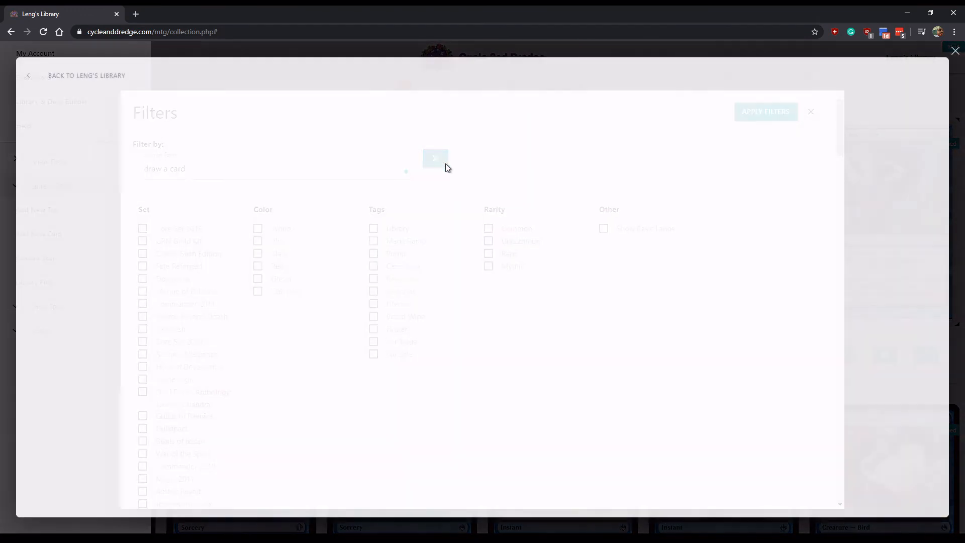
left_click(955, 51)
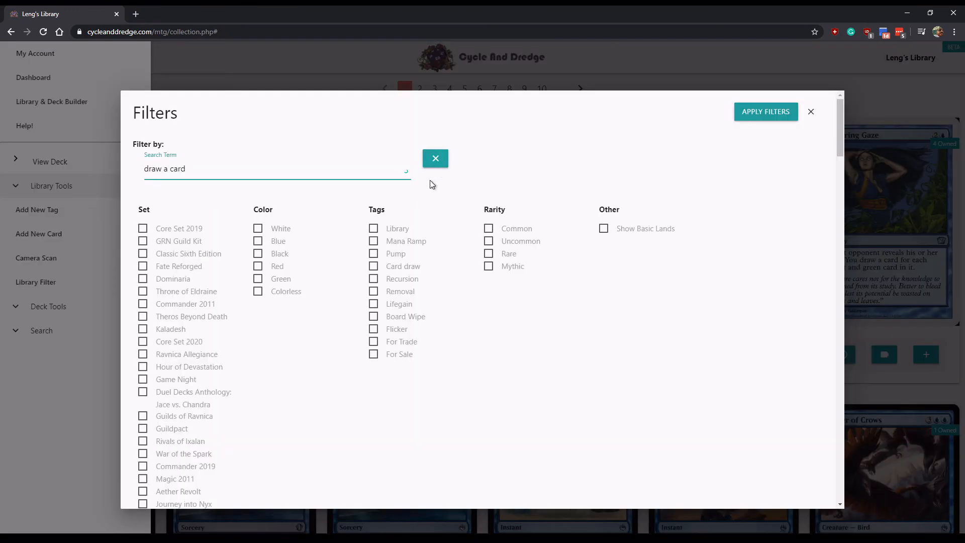
left_click(435, 159)
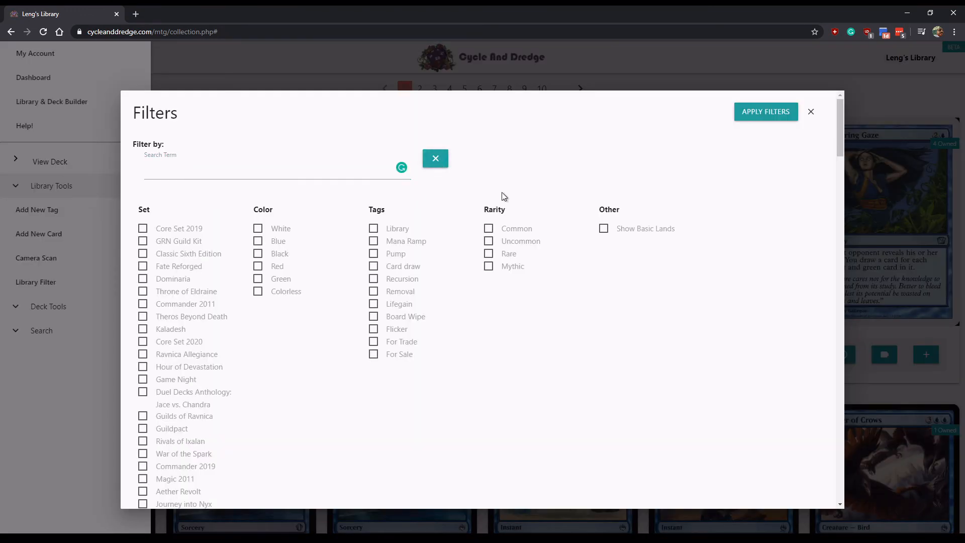
left_click(762, 114)
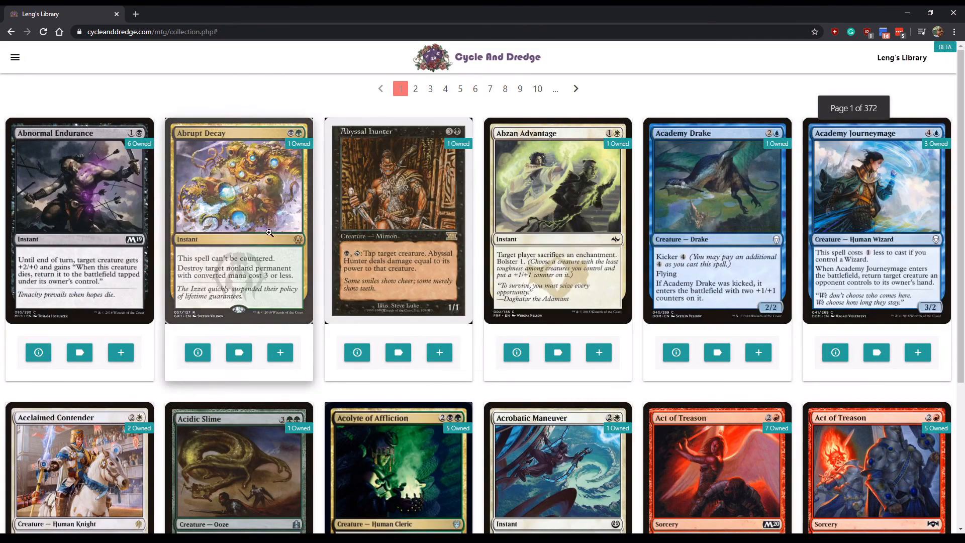
scroll(372, 323, "down", 2)
scroll(226, 302, "up", 2)
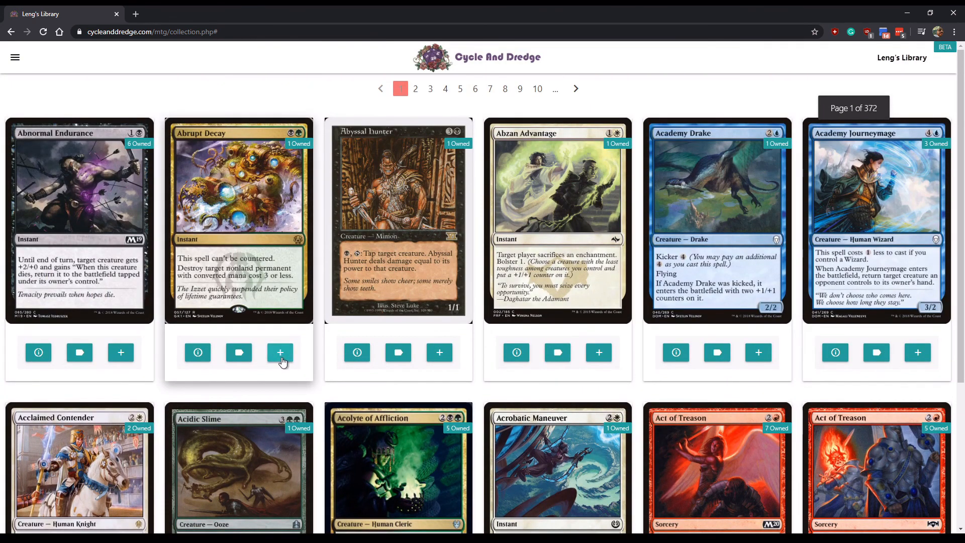
- Tag Abrupt Decay For Sale
left_click(279, 356)
left_click(108, 367)
left_click(241, 354)
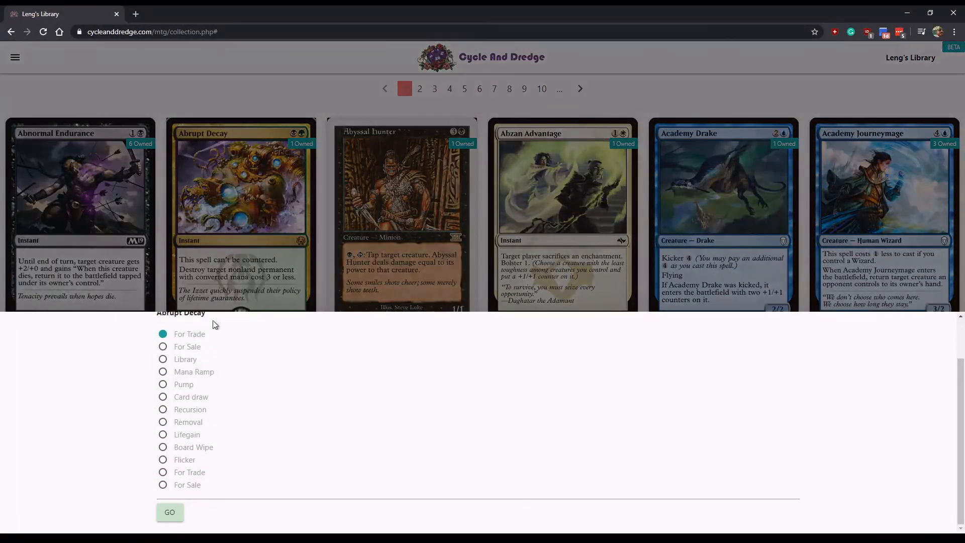
left_click(169, 512)
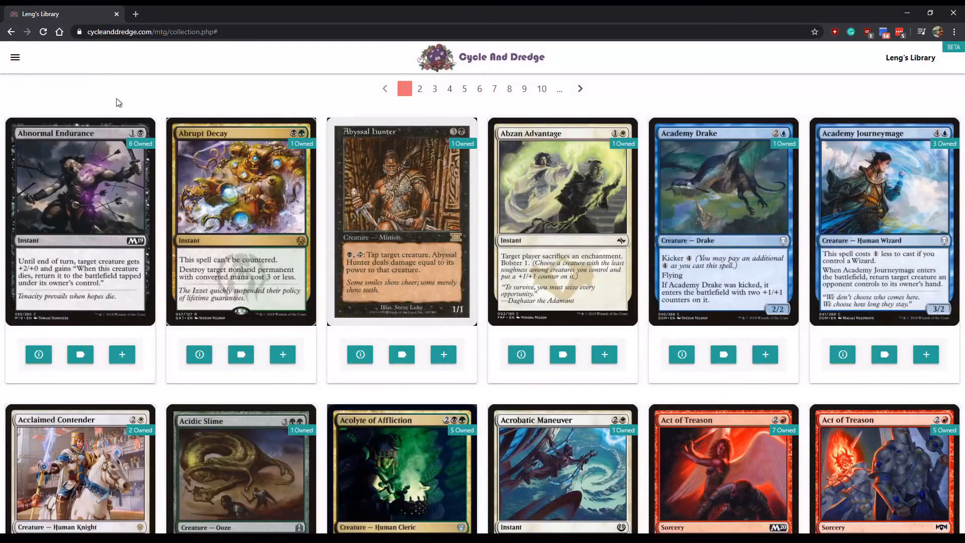
left_click(18, 57)
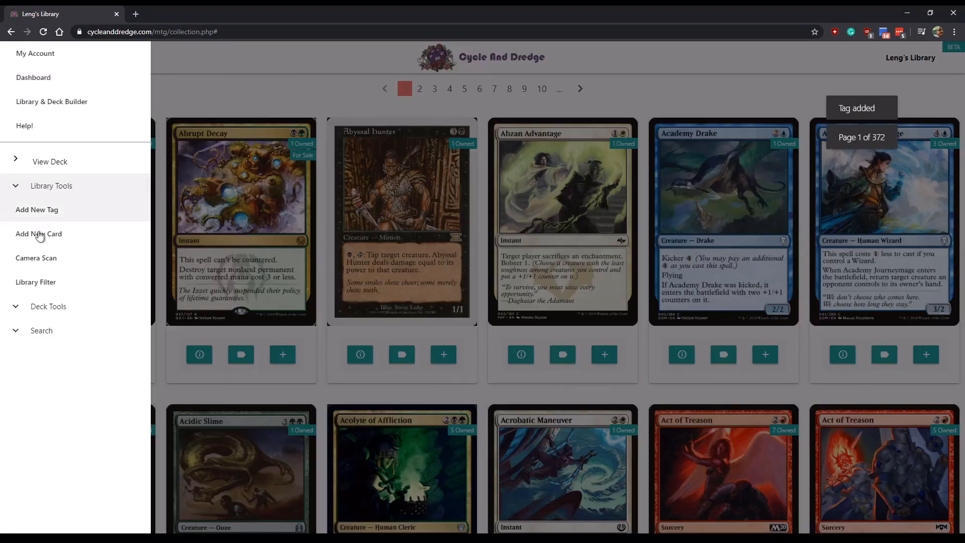
- Search the user's trades for cards for sale, returning Abrupt Decay as the only result
left_click(54, 328)
left_click(55, 258)
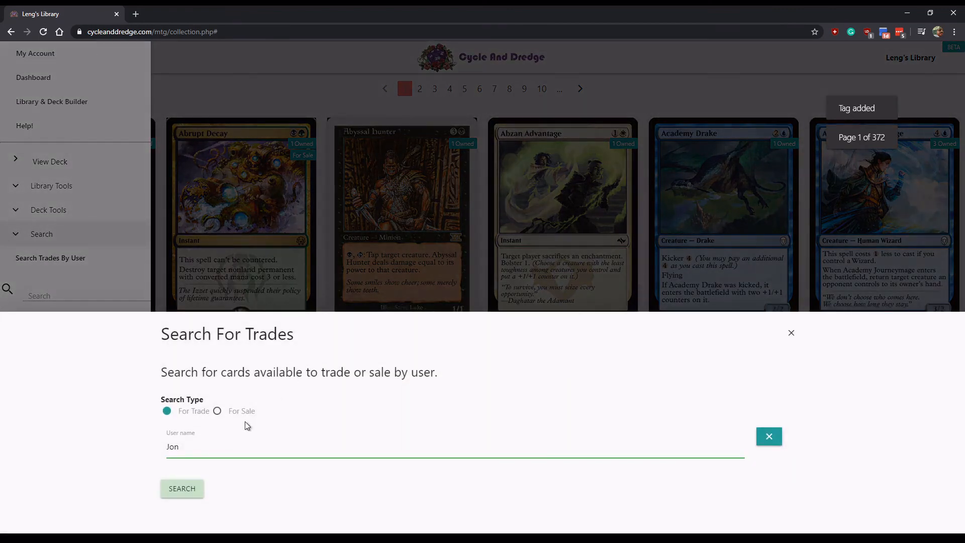
left_click(217, 410)
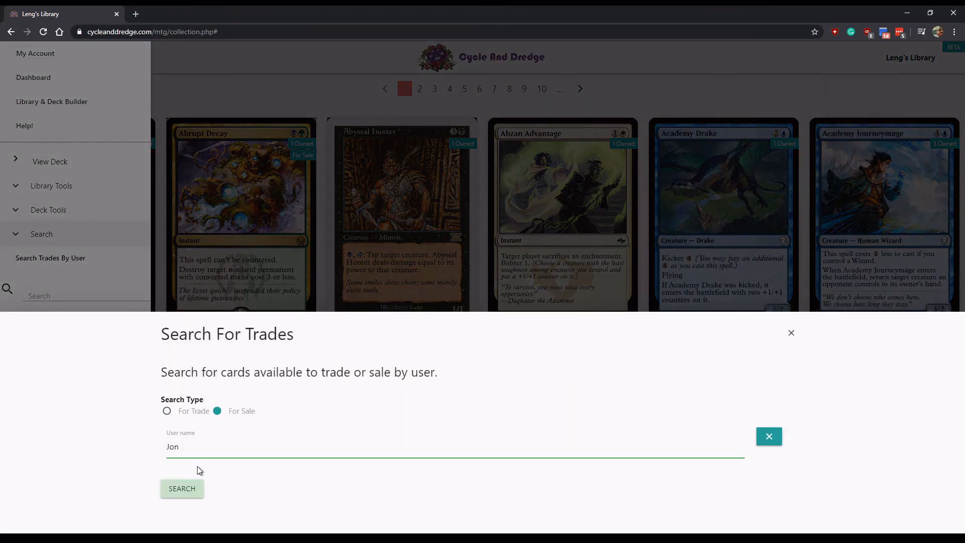
left_click(189, 494)
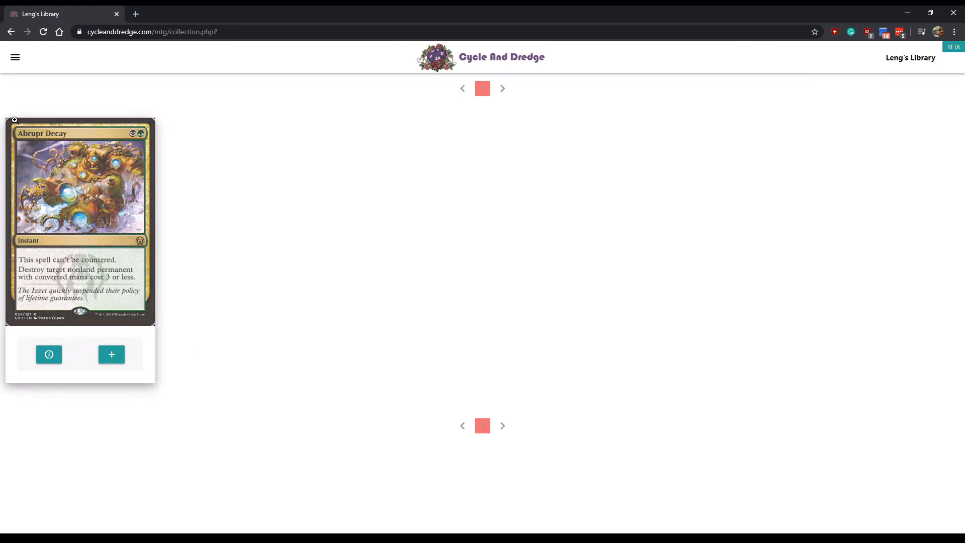
- Glance at the site navigation menu, then go to the Cycle And Dredge home page
left_click(17, 58)
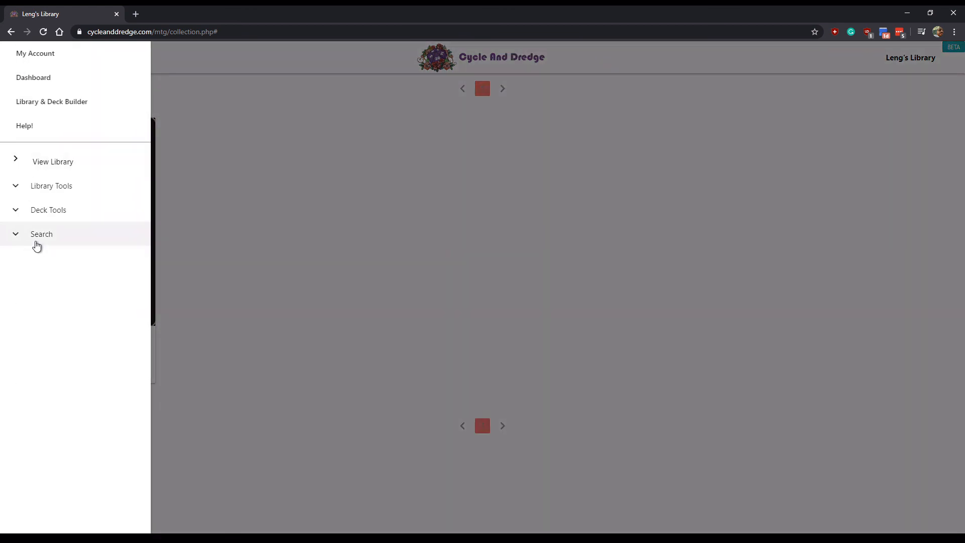
left_click(322, 302)
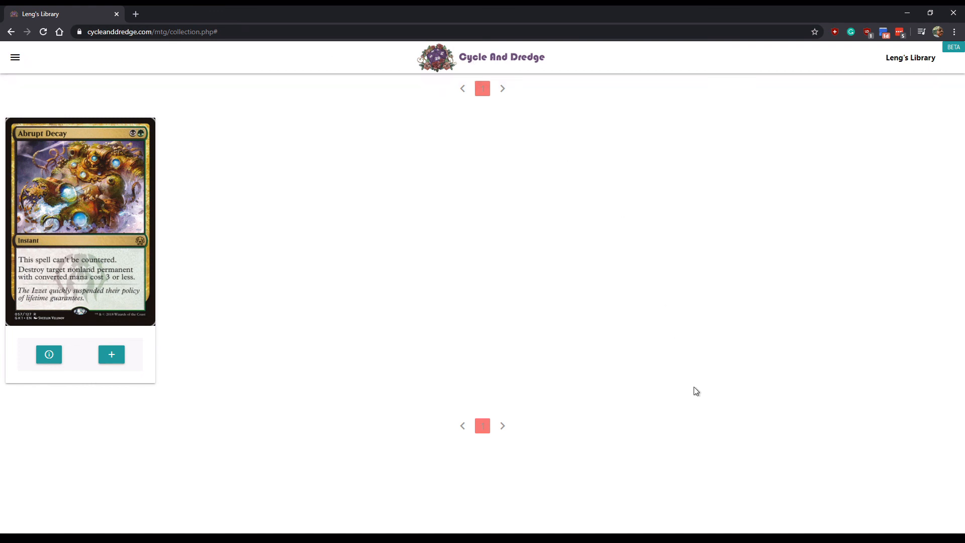
left_click(476, 64)
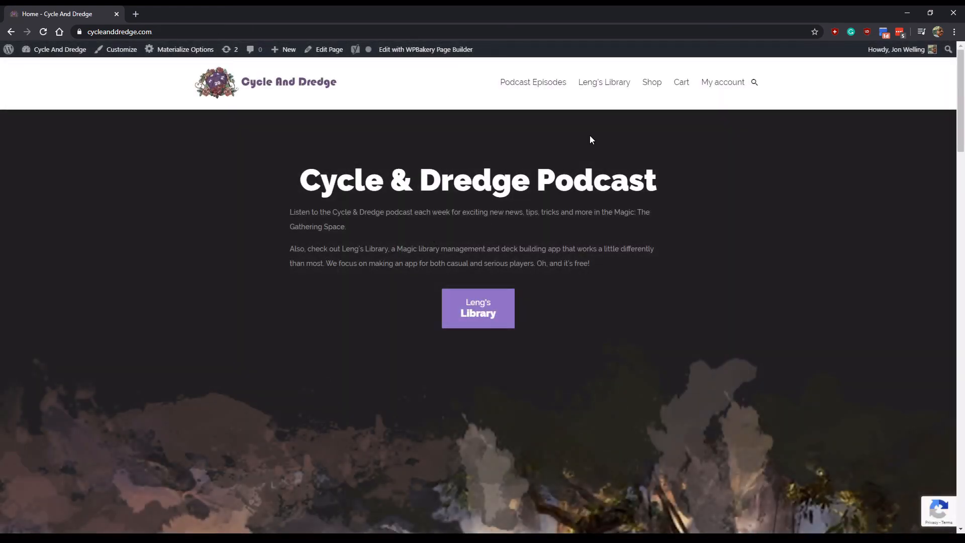
- Open Contact Us from the home page footer and view its name, email and message form
scroll(614, 216, "down", 20)
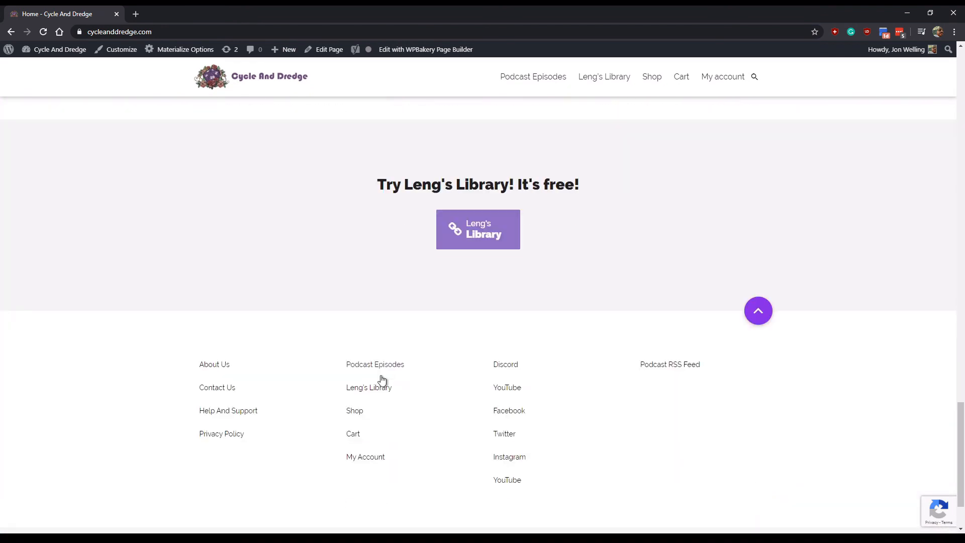
scroll(352, 392, "down", 3)
left_click(219, 303)
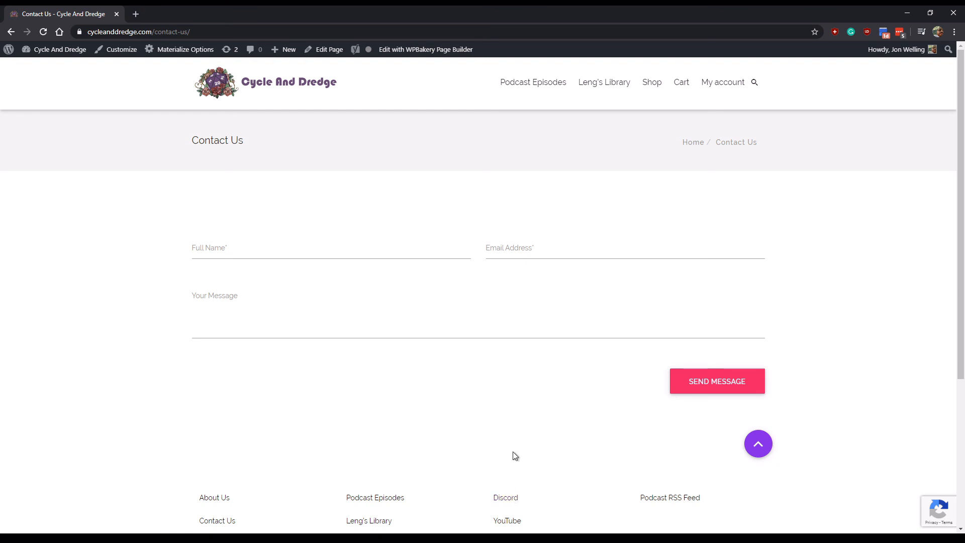
scroll(515, 455, "down", 4)
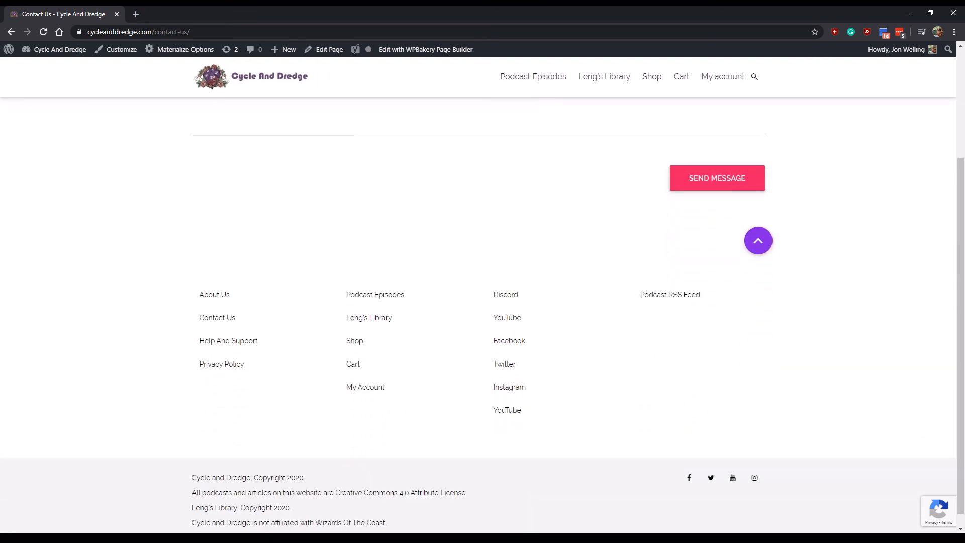